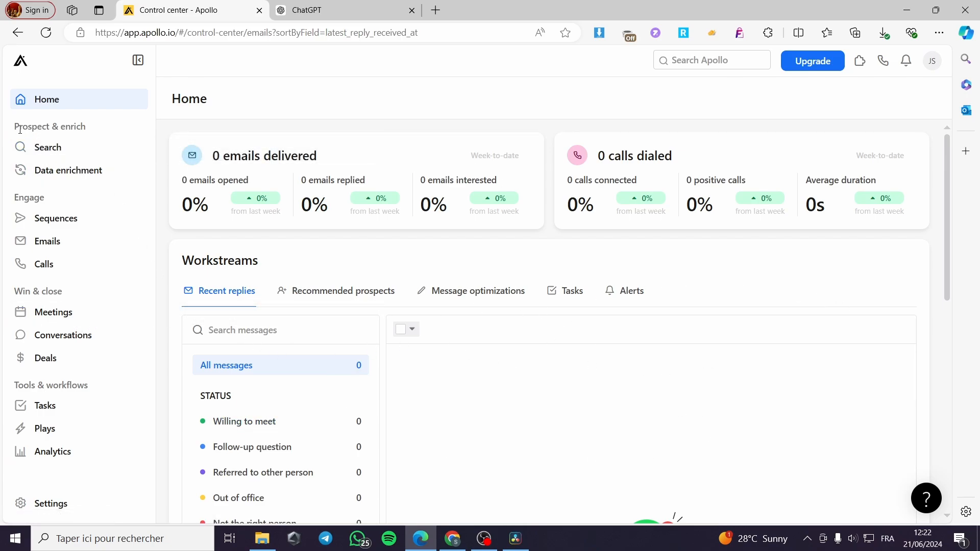
# Search the company database for "pharmac" and look through the resulting companies
pyautogui.click(39, 153)
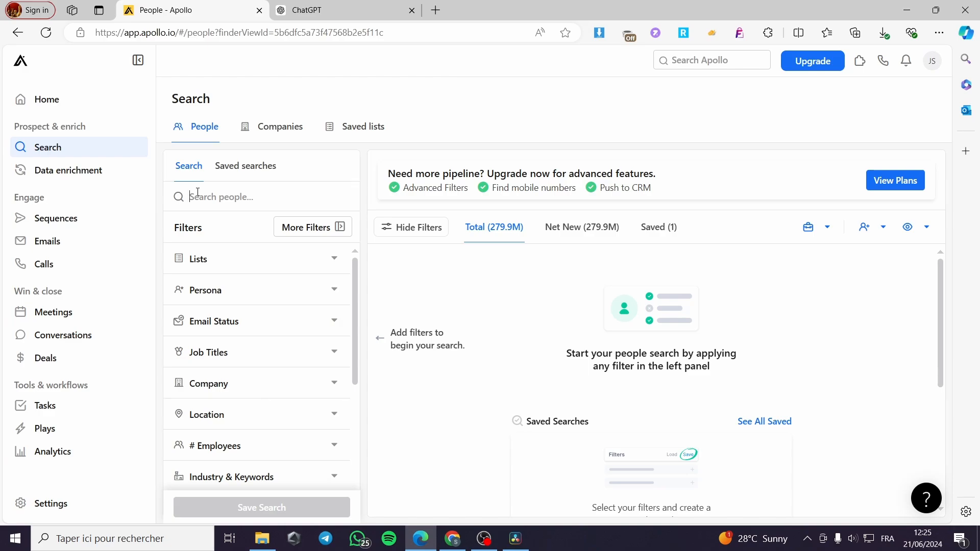
pyautogui.click(260, 129)
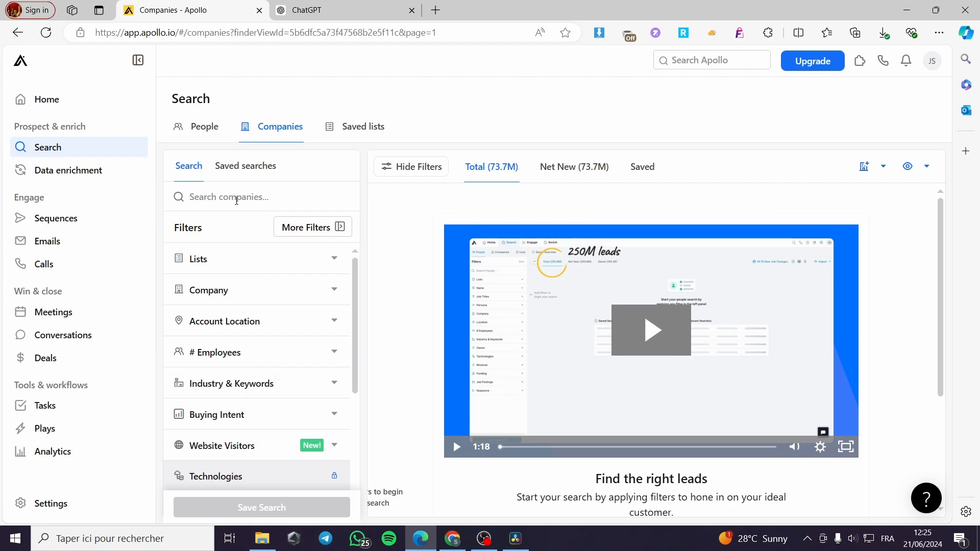
pyautogui.write('pharmac')
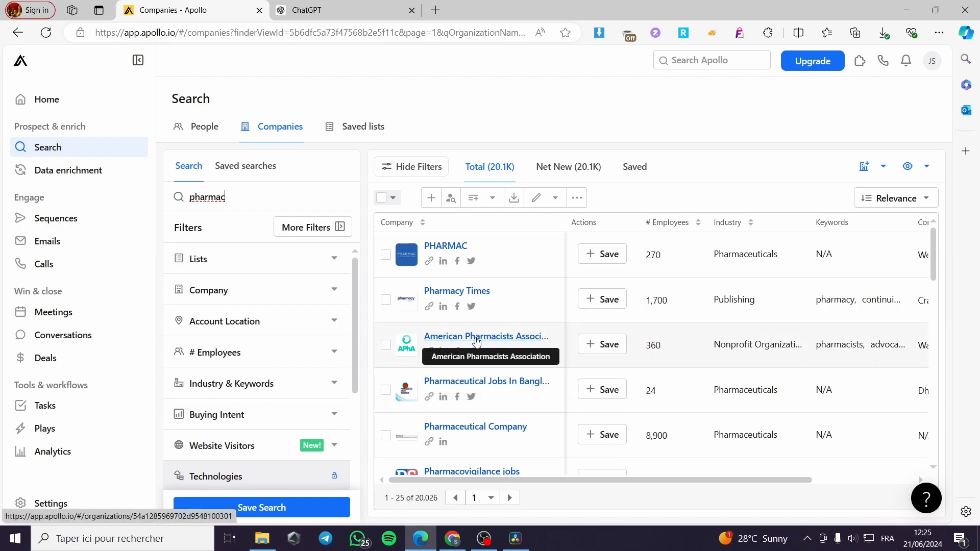
pyautogui.scroll(-4, 496, 298)
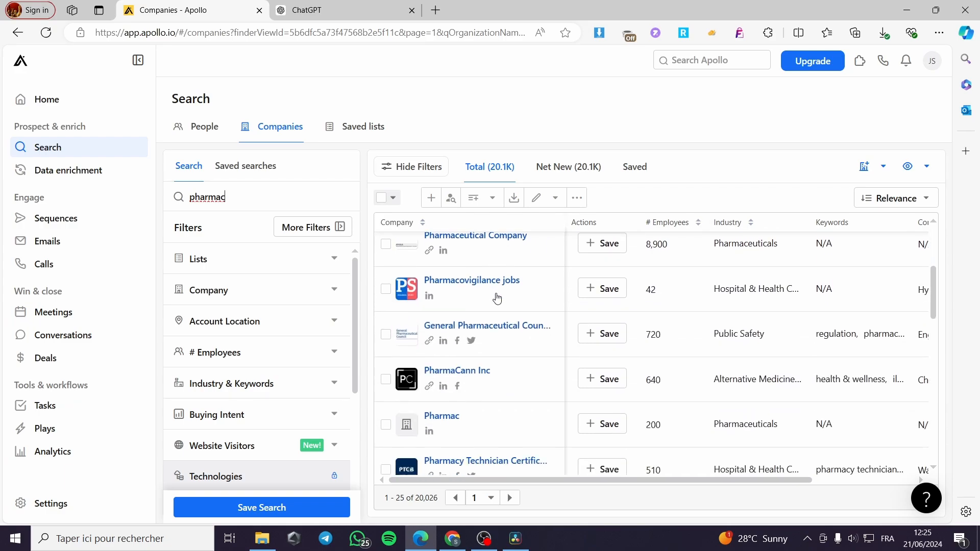
pyautogui.scroll(4, 466, 399)
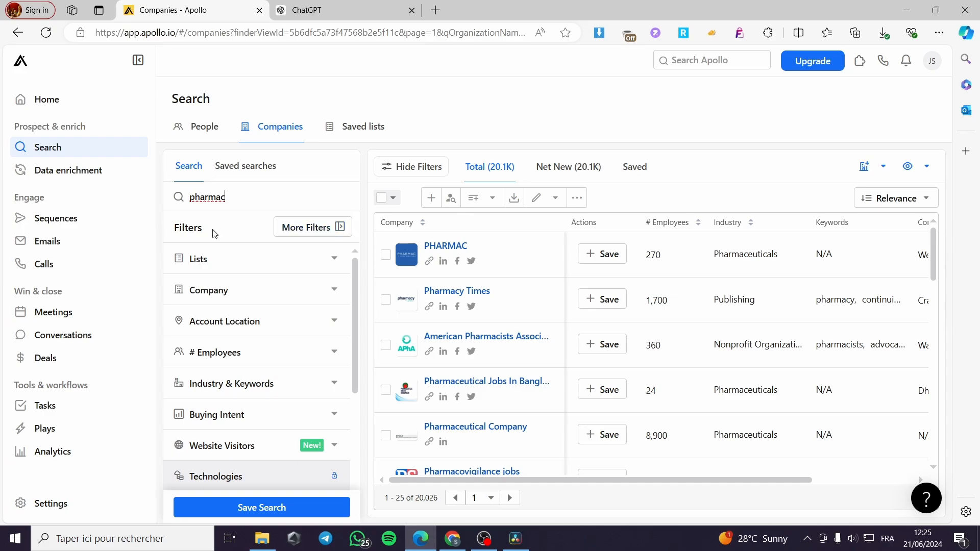
# Examine the available company filters, including the extended filter set and the predefined employee-count ranges
pyautogui.click(312, 228)
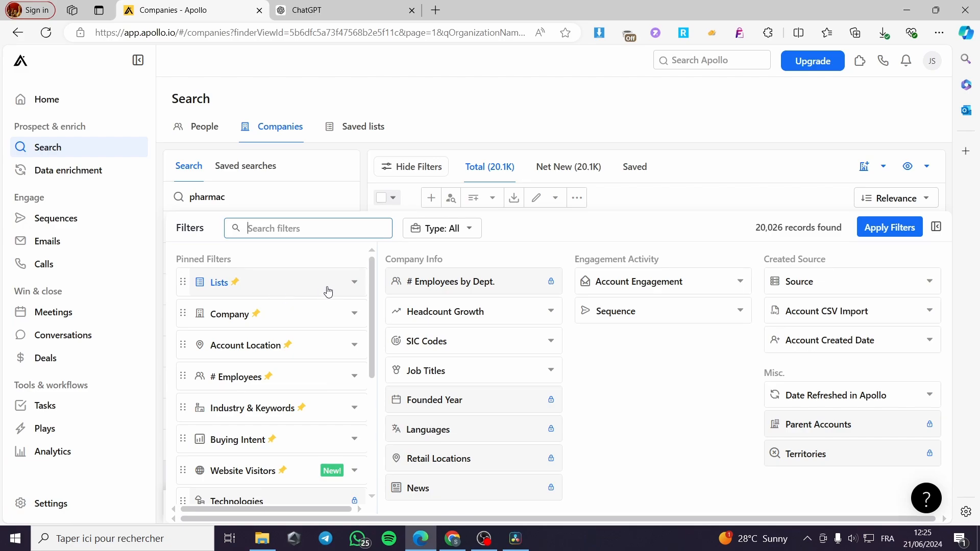
pyautogui.click(355, 284)
pyautogui.click(356, 284)
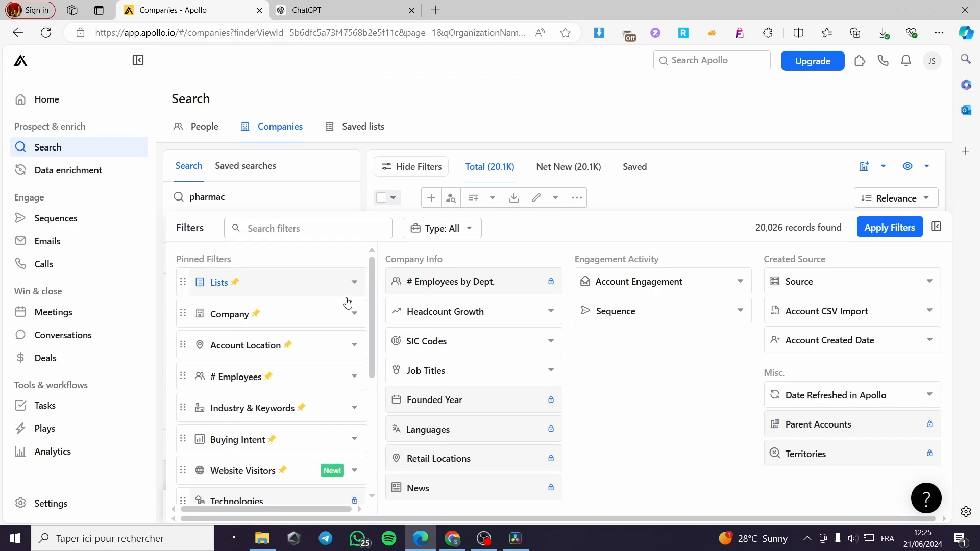
pyautogui.click(356, 381)
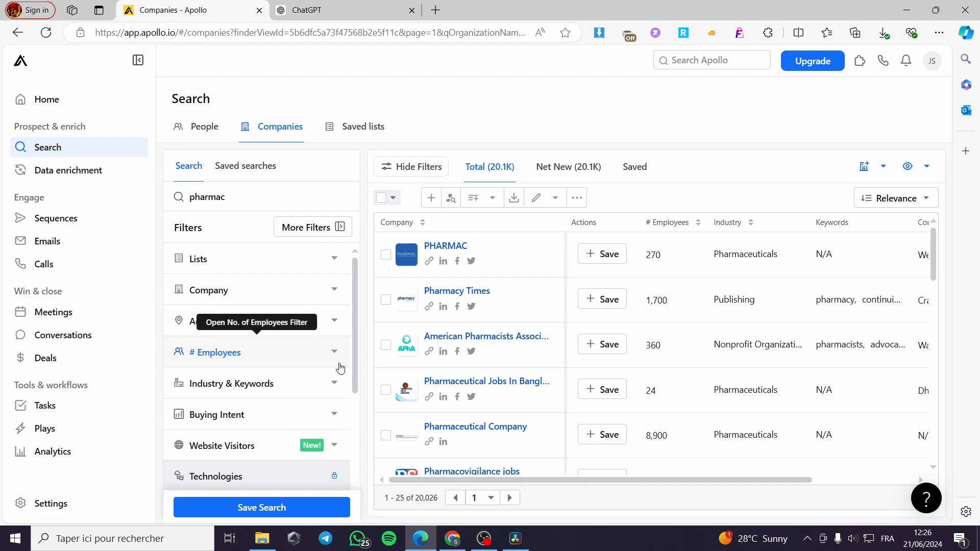
pyautogui.click(337, 356)
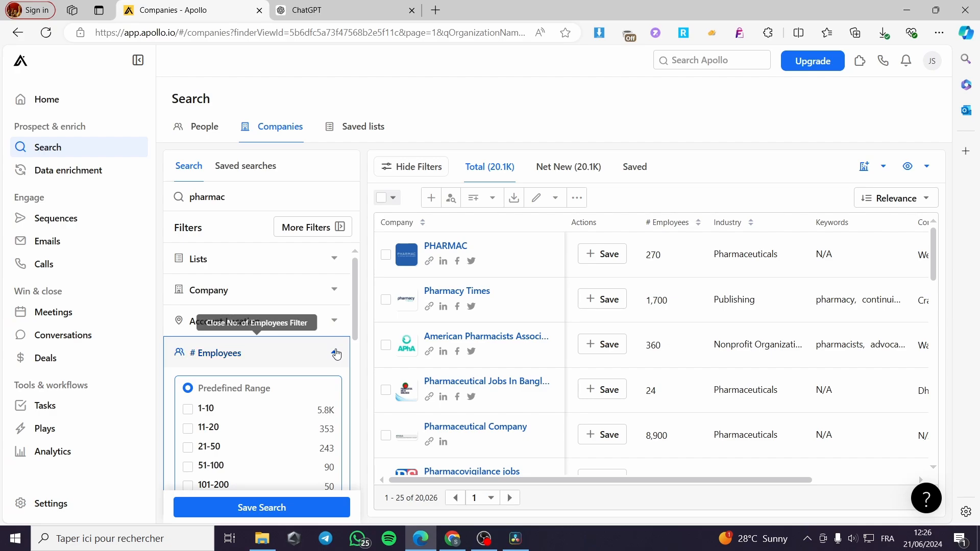
pyautogui.click(336, 353)
pyautogui.scroll(-2, 314, 384)
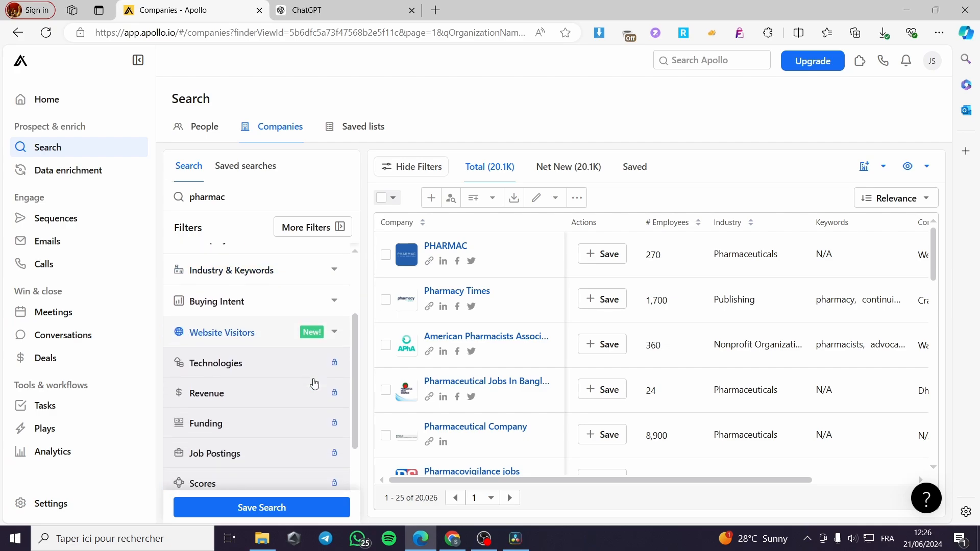
pyautogui.scroll(2, 313, 383)
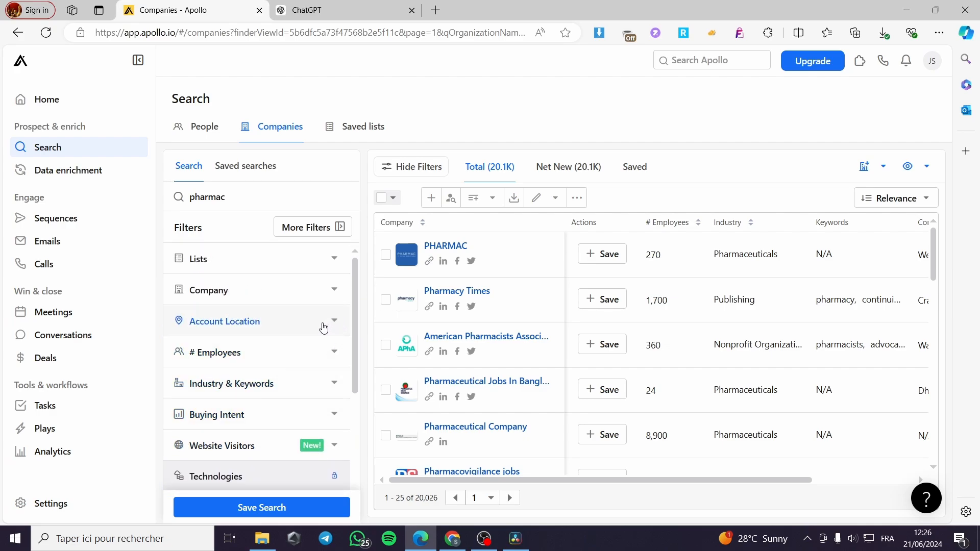
pyautogui.scroll(-1, 309, 411)
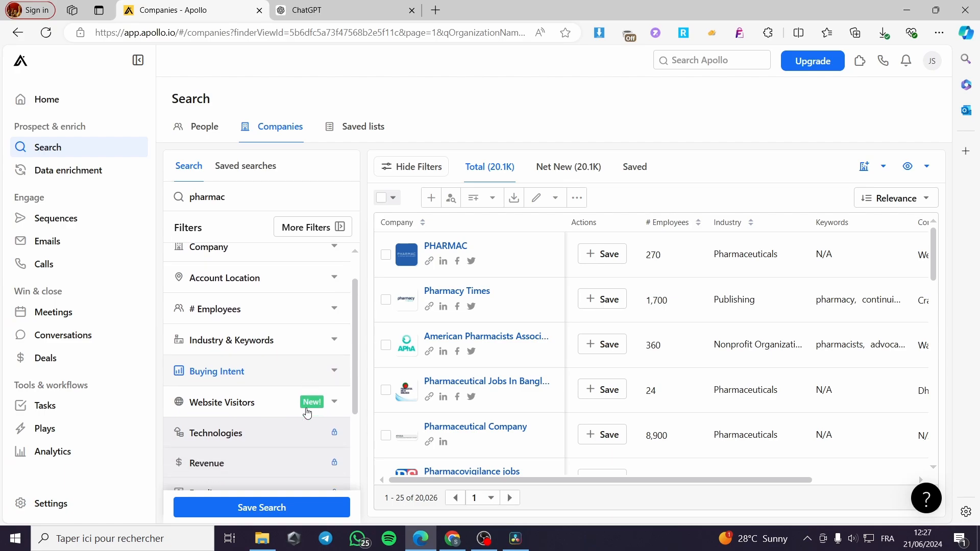
pyautogui.scroll(-4, 308, 412)
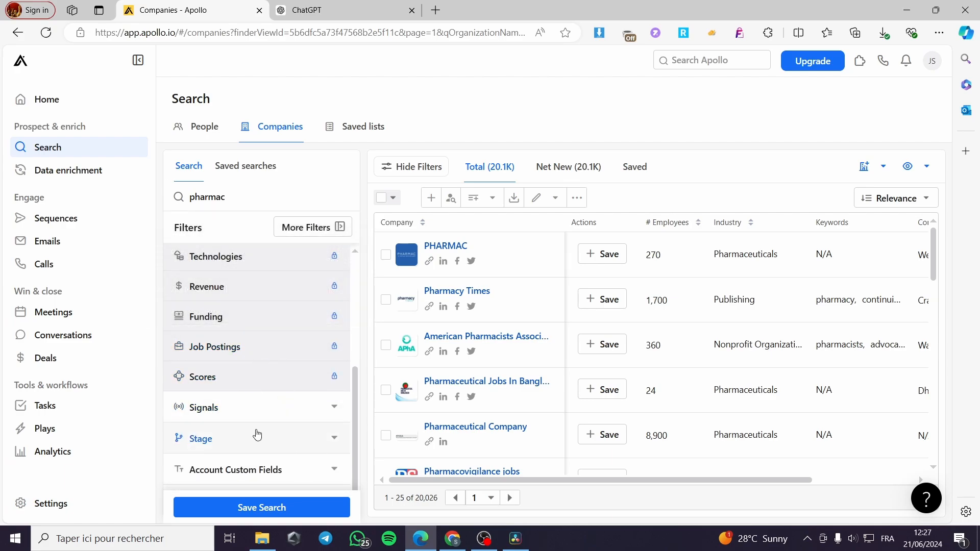
pyautogui.scroll(1, 285, 352)
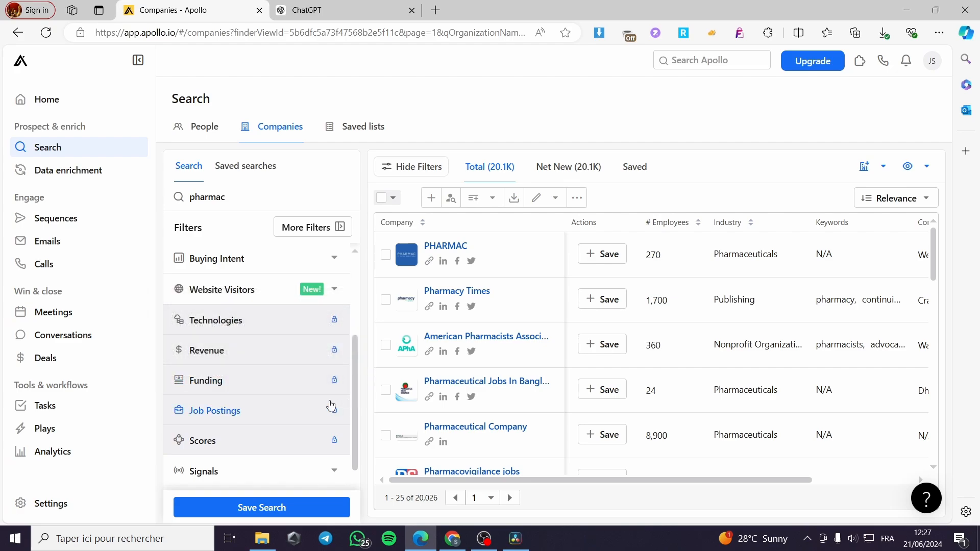
pyautogui.scroll(3, 295, 378)
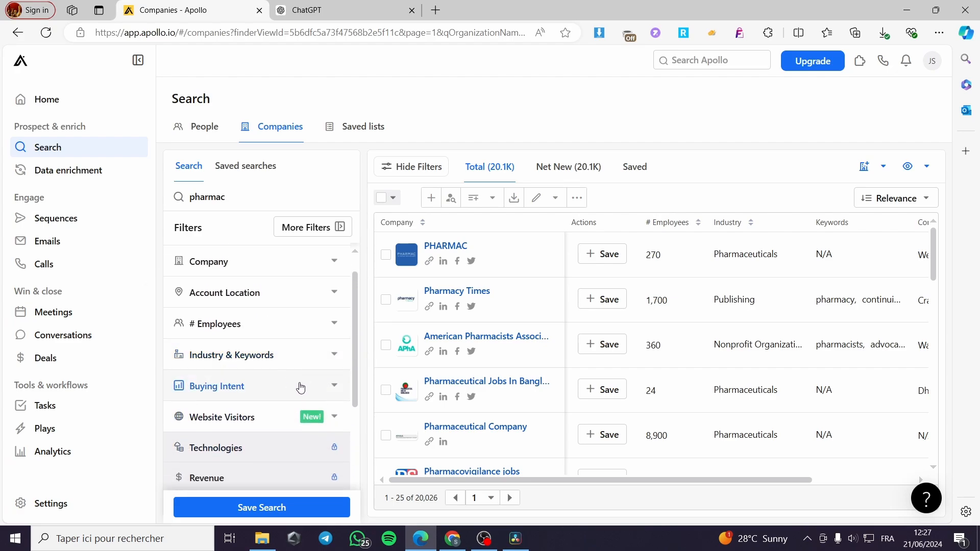
# Look through the industry choices and advanced settings of the Industry & Keywords filter
pyautogui.click(335, 359)
pyautogui.click(252, 388)
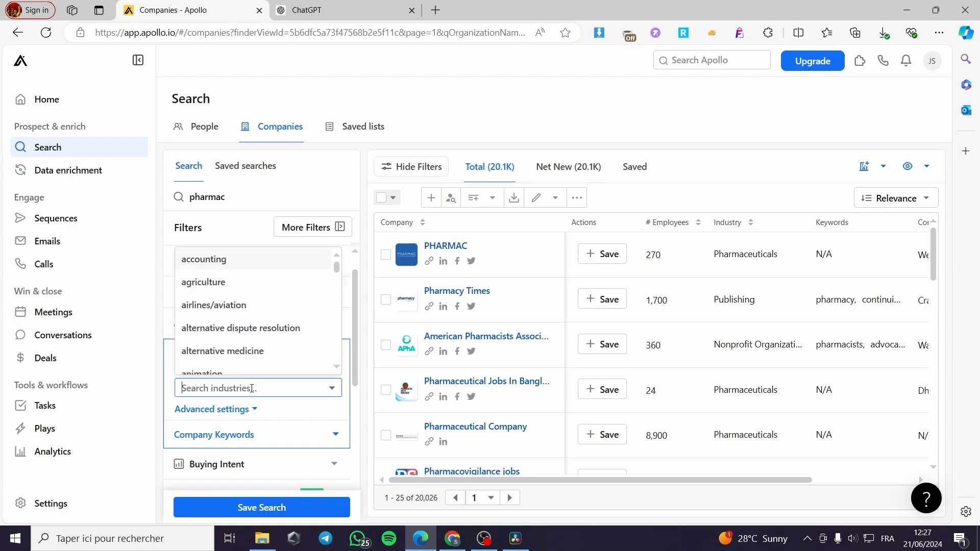
pyautogui.click(250, 409)
pyautogui.click(252, 409)
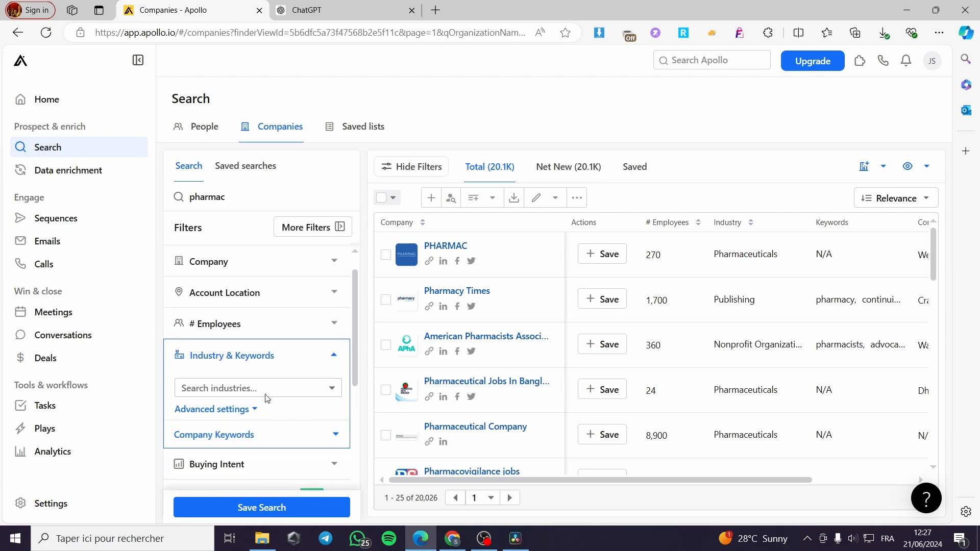
pyautogui.scroll(1, 258, 396)
# Set the Company filter to "Is known", review the extended filters and apply the filter to the company results
pyautogui.click(331, 296)
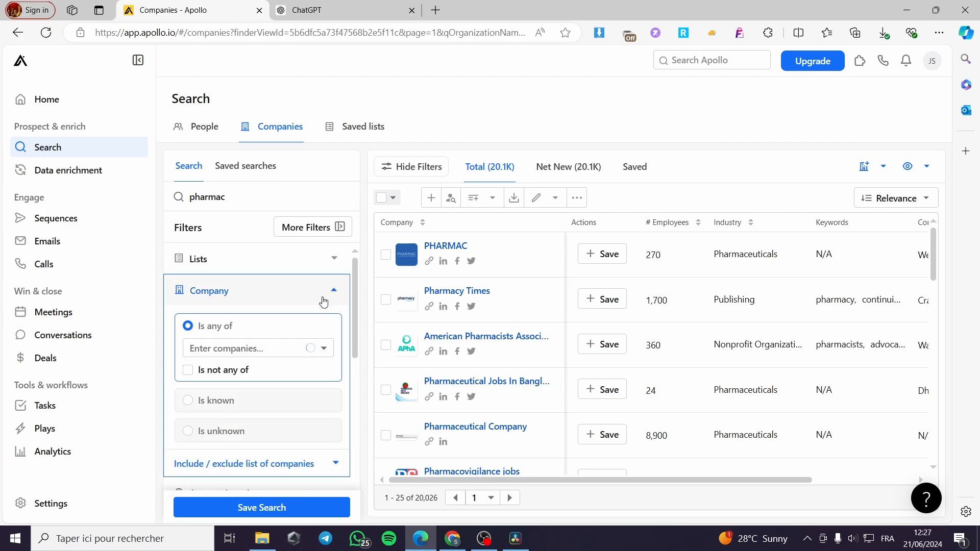
pyautogui.scroll(-2, 201, 400)
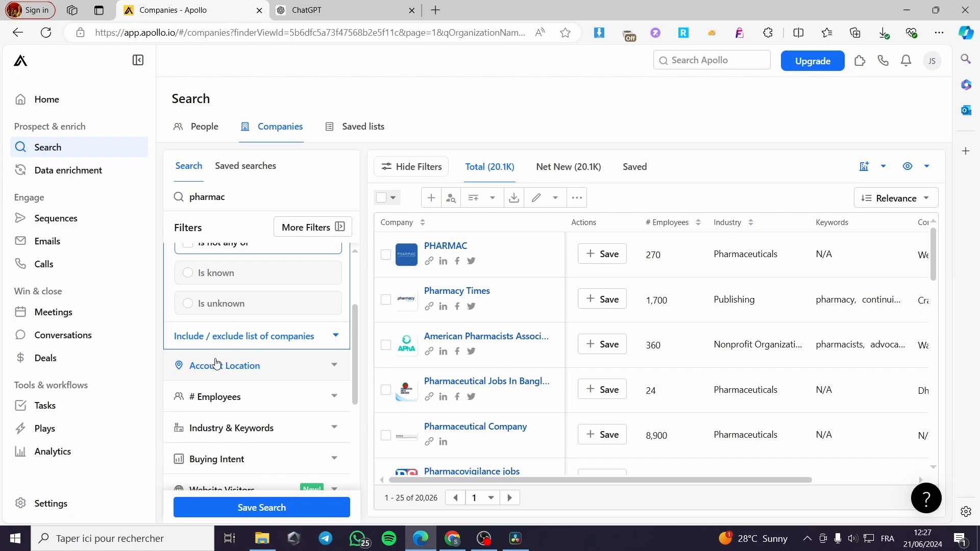
pyautogui.click(189, 276)
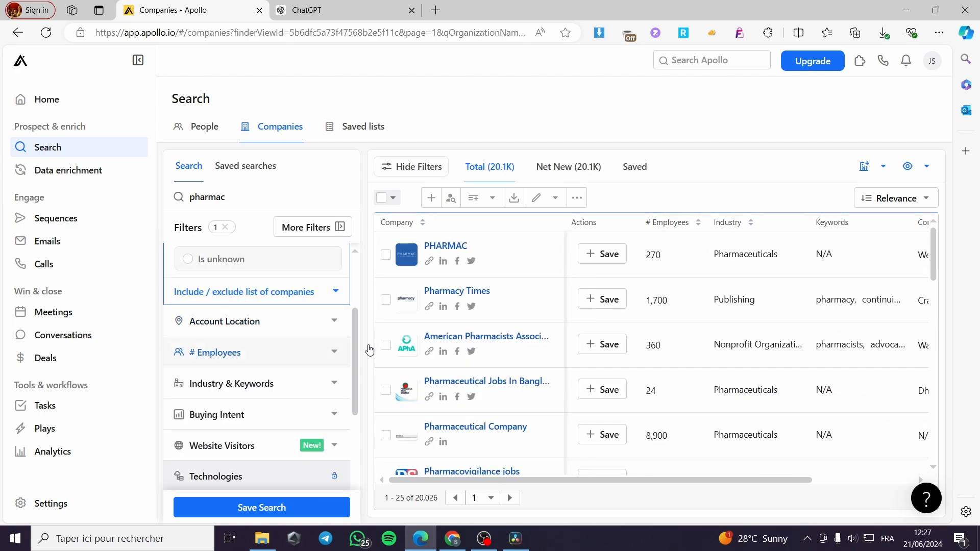
pyautogui.scroll(2, 306, 337)
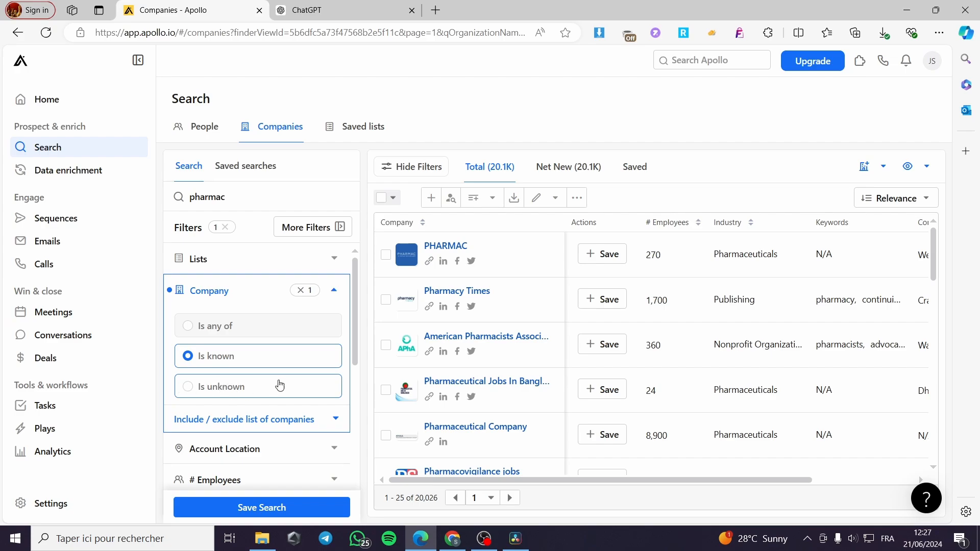
pyautogui.click(314, 230)
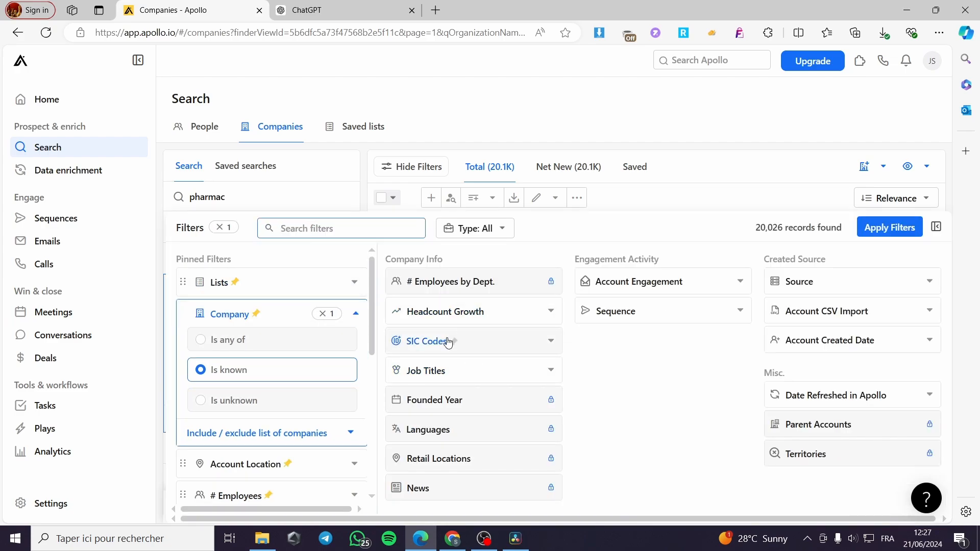
pyautogui.scroll(-1, 299, 342)
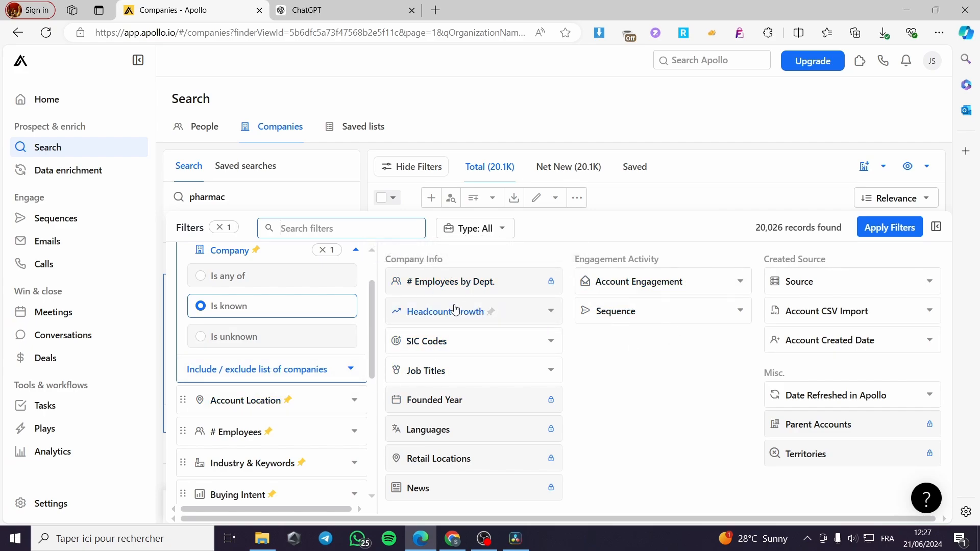
pyautogui.scroll(-3, 306, 383)
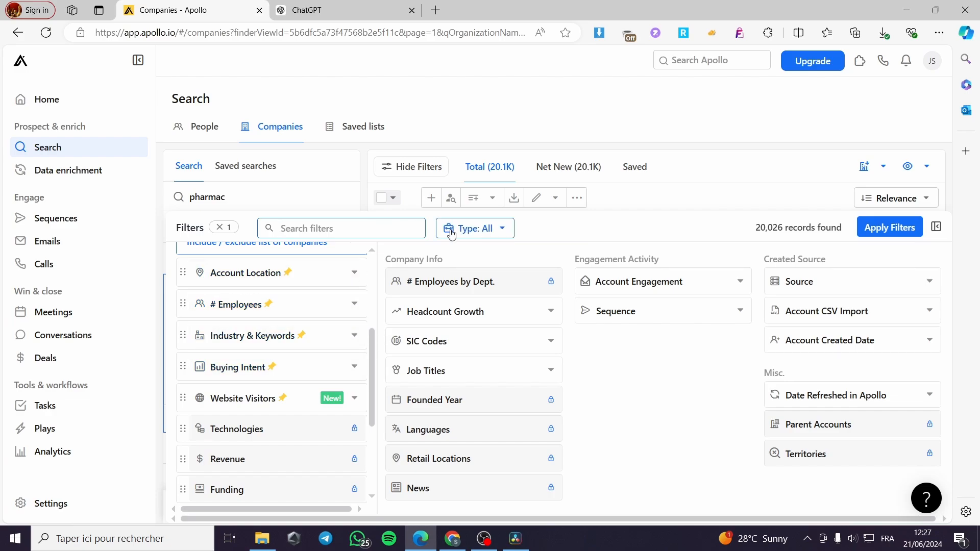
pyautogui.click(896, 233)
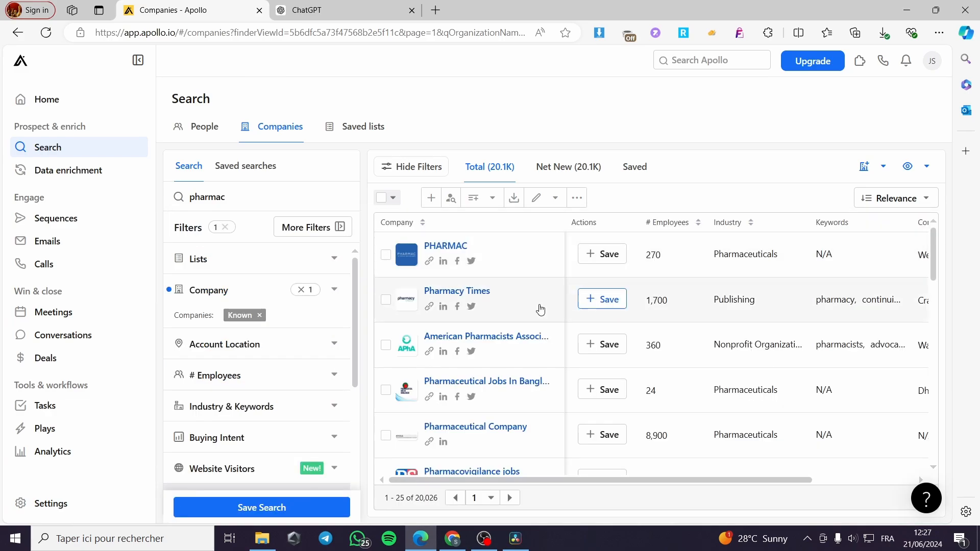
# Open the profile of Pharmacy Times' Vice President, Sales & Customer Relations, and request access to the contact's email
pyautogui.click(466, 292)
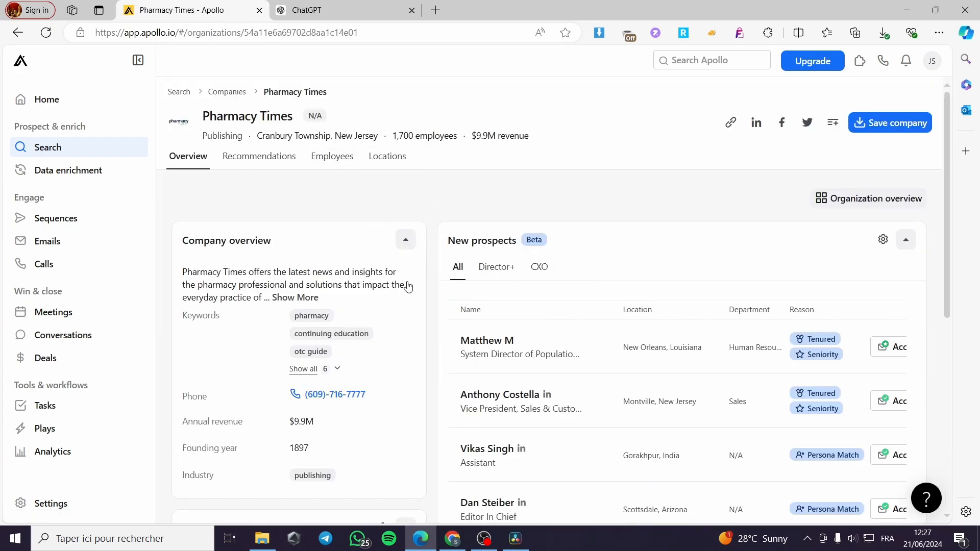
pyautogui.scroll(-1, 624, 359)
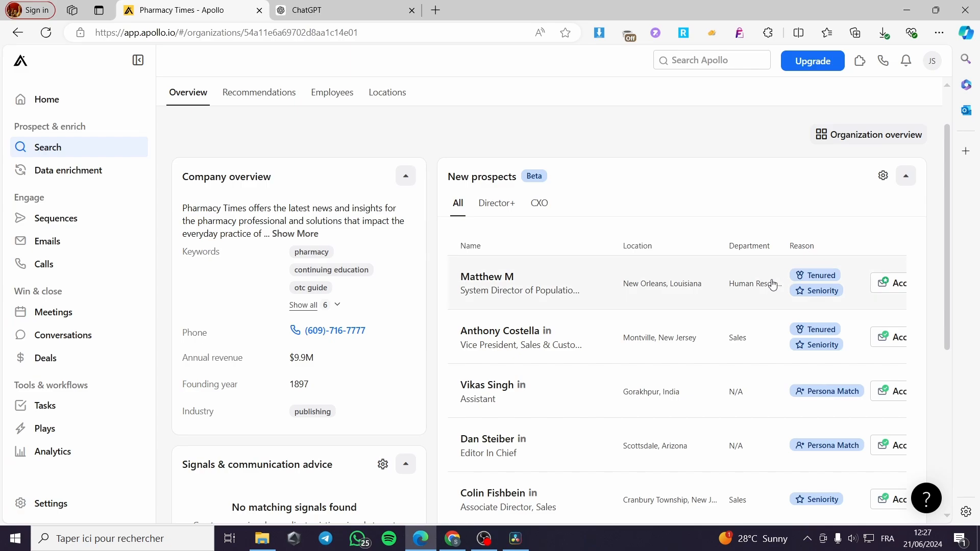
pyautogui.click(501, 339)
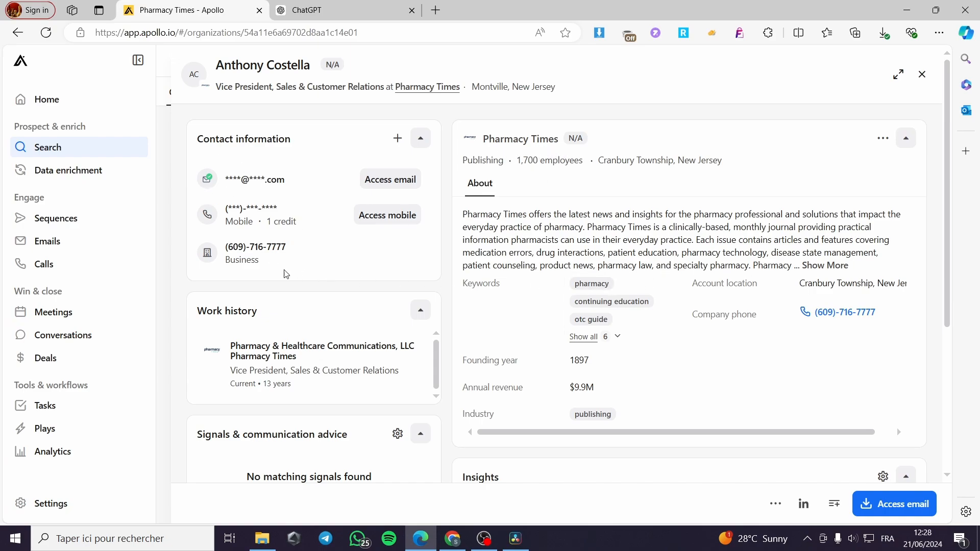
pyautogui.scroll(-4, 602, 359)
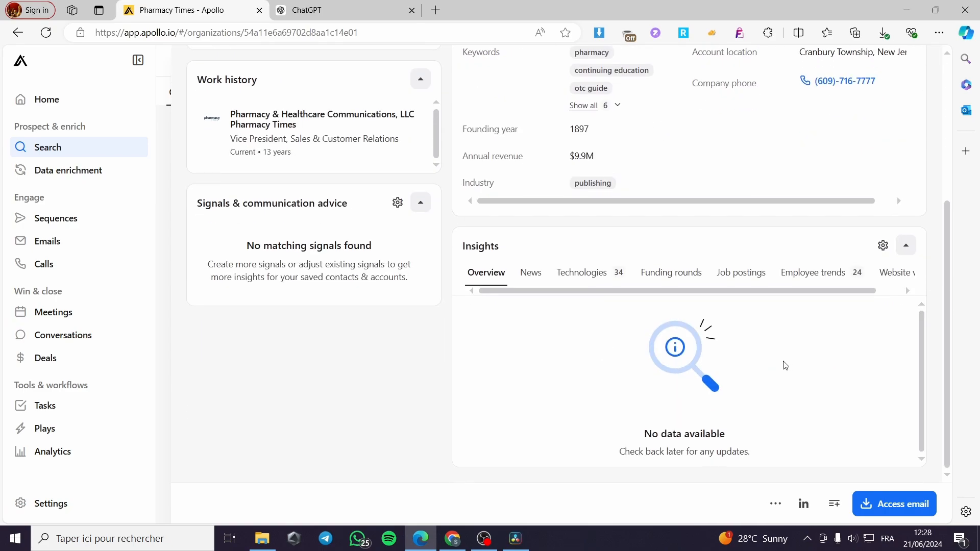
pyautogui.scroll(4, 783, 363)
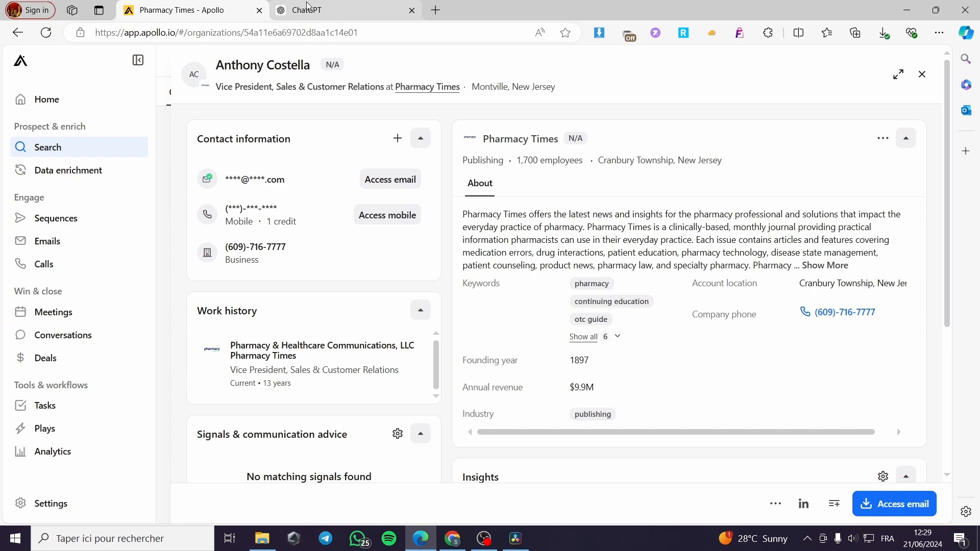
pyautogui.click(390, 179)
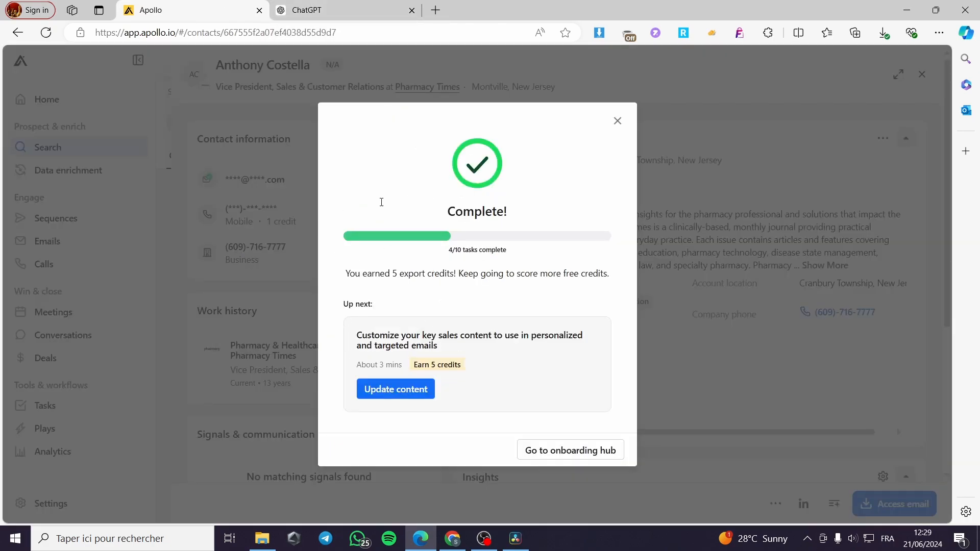
pyautogui.click(618, 122)
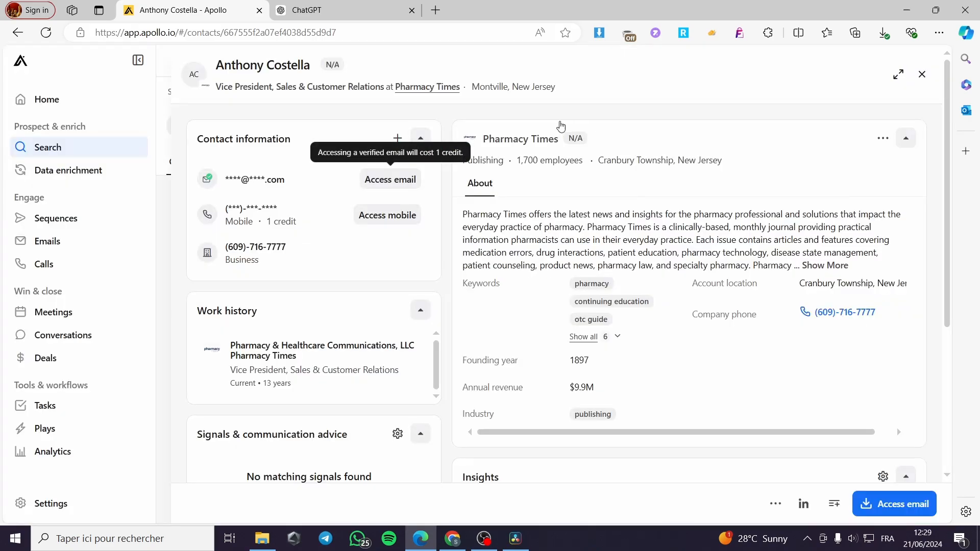
# Switch to ChatGPT and submit the prompt "Generate a formal email for a company director"
pyautogui.click(335, 10)
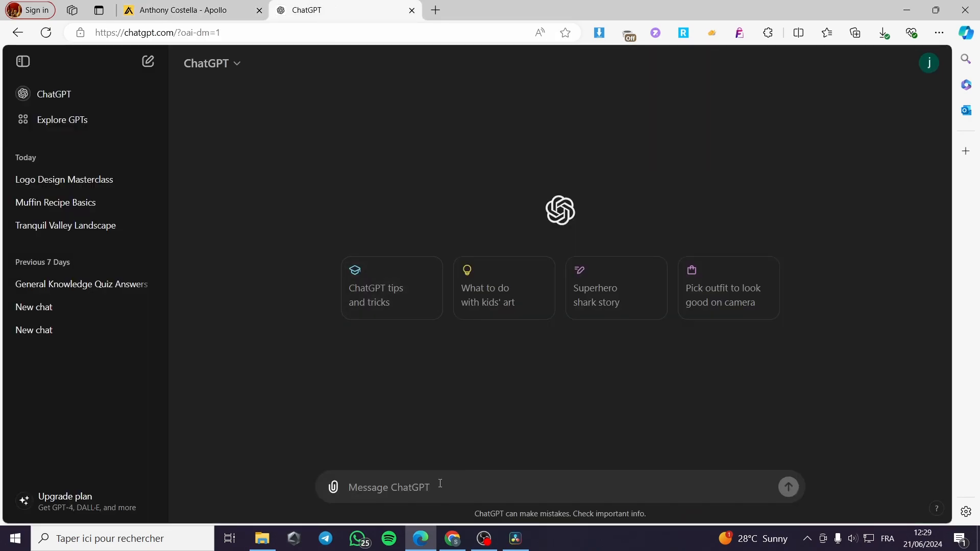
pyautogui.write('Generate a')
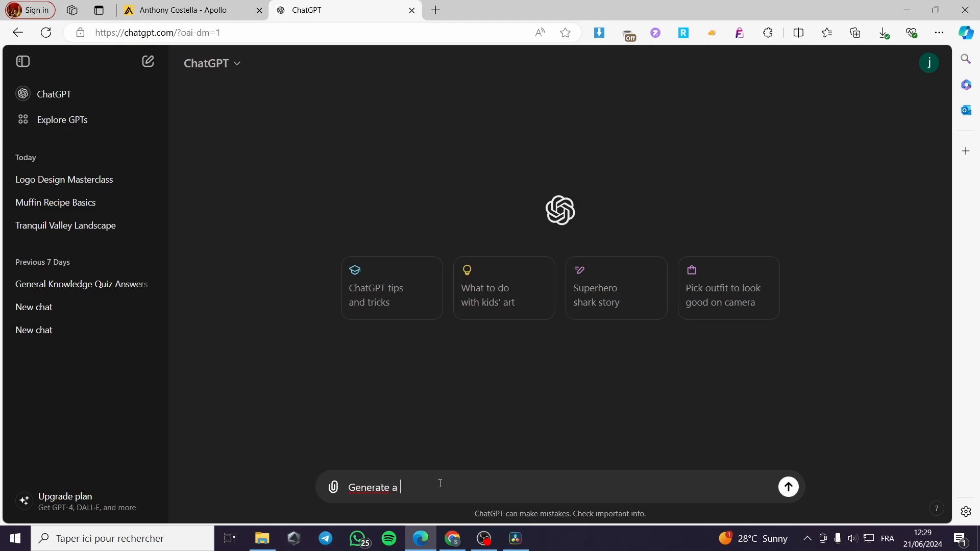
pyautogui.write(' formal emai')
pyautogui.write('l for a company director')
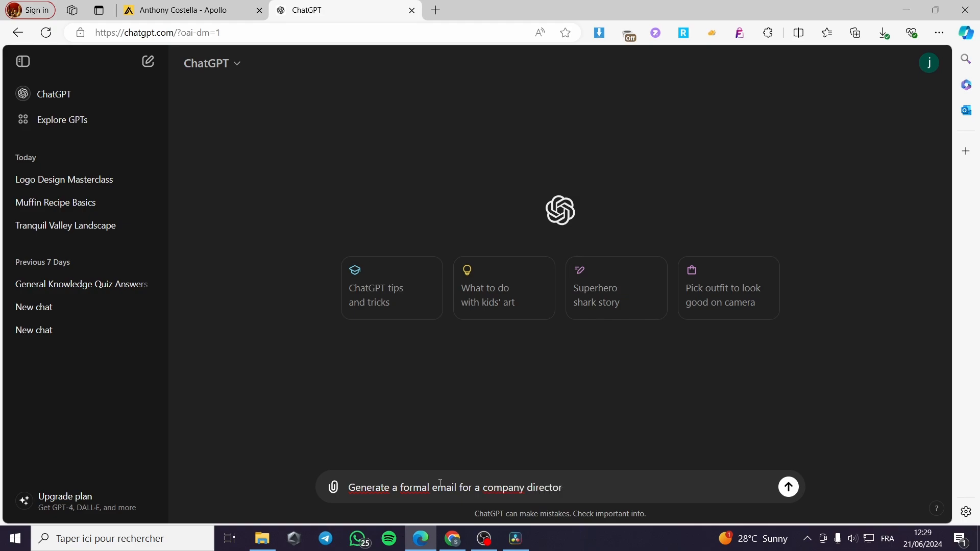
pyautogui.press('Return')
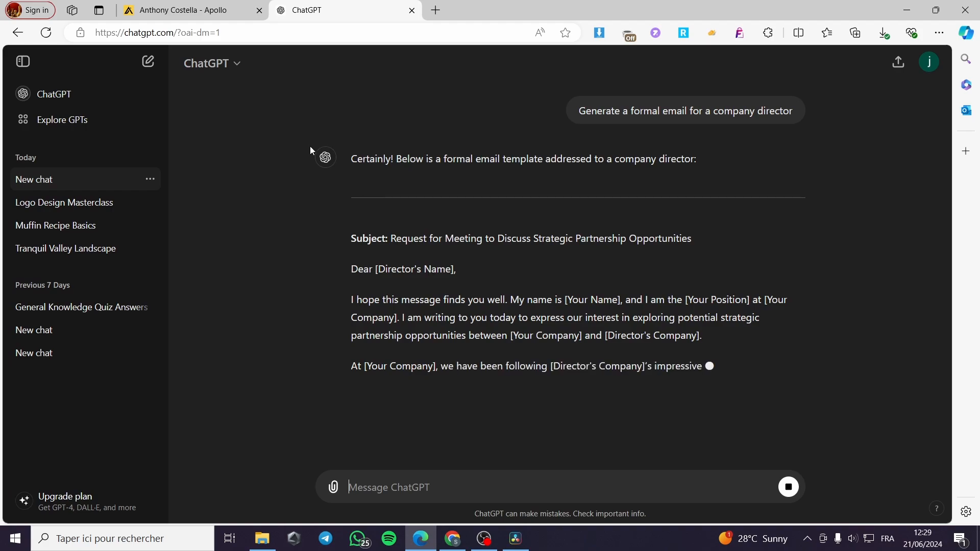
# Read through the generated email template, focusing on the opening paragraph that introduces the sender and the partnership interest
pyautogui.click(223, 20)
pyautogui.click(311, 10)
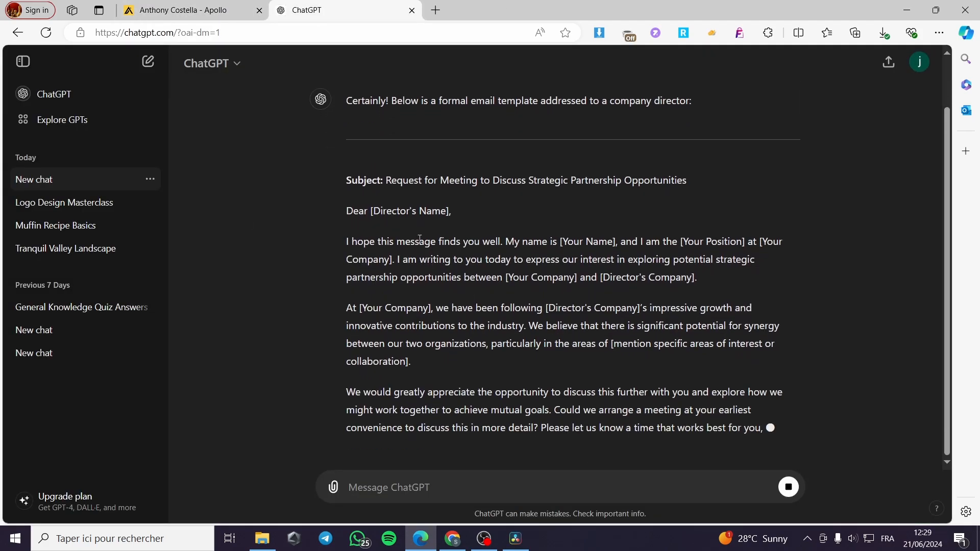
pyautogui.scroll(2, 388, 266)
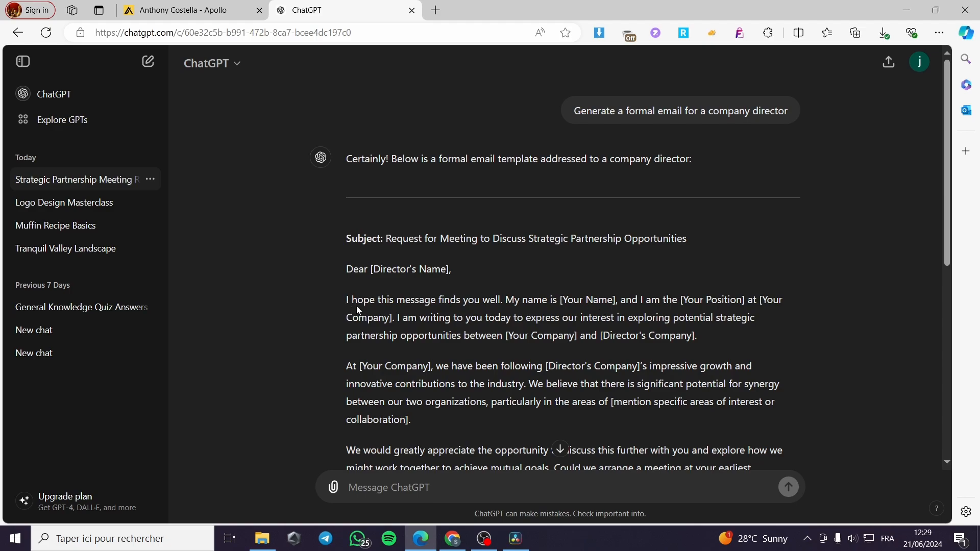
pyautogui.moveTo(348, 303); pyautogui.dragTo(766, 327)
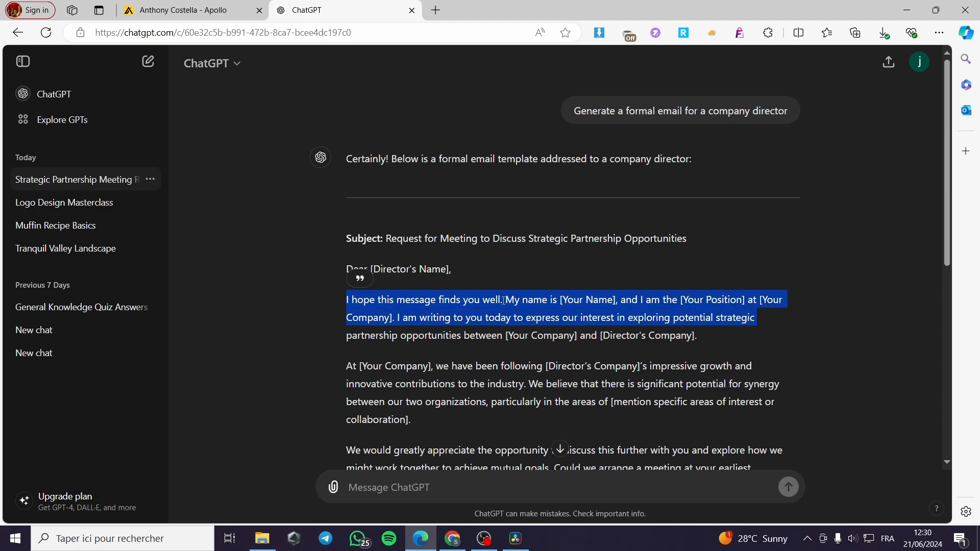
pyautogui.click(784, 351)
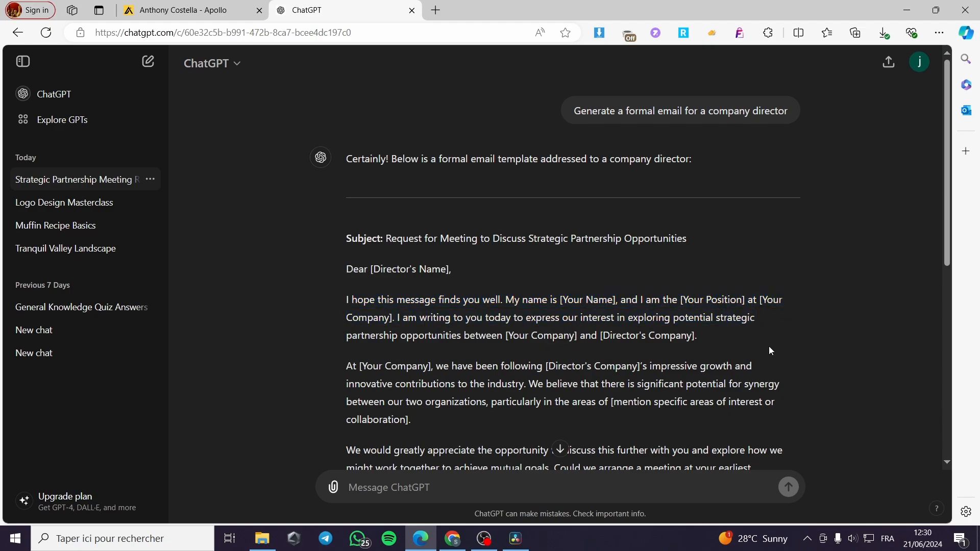
pyautogui.moveTo(755, 317); pyautogui.dragTo(319, 155)
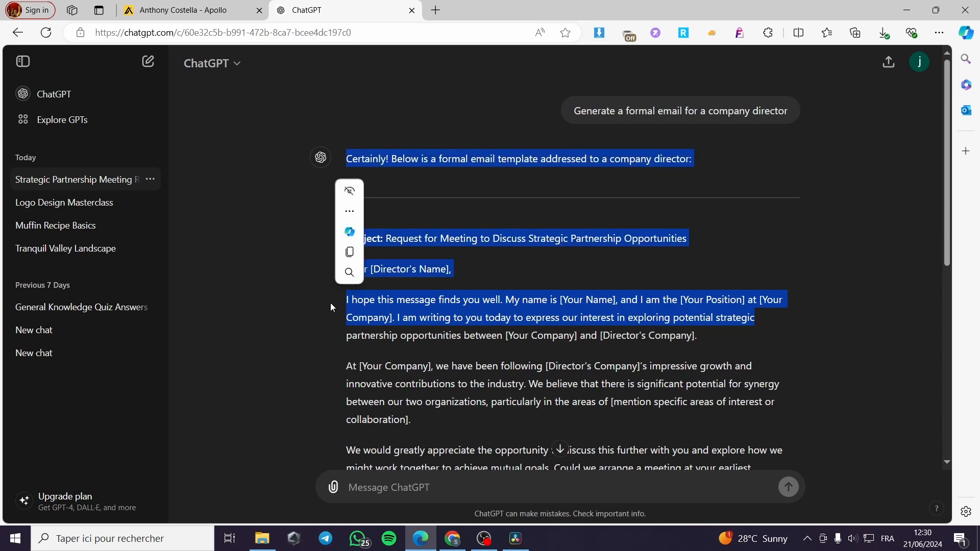
pyautogui.click(347, 300)
pyautogui.moveTo(347, 299); pyautogui.dragTo(729, 347)
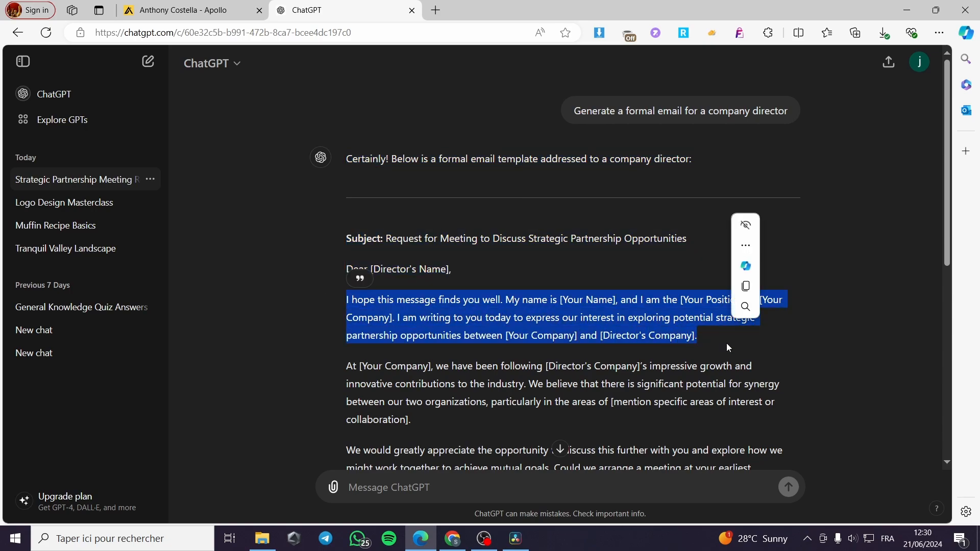
pyautogui.click(738, 355)
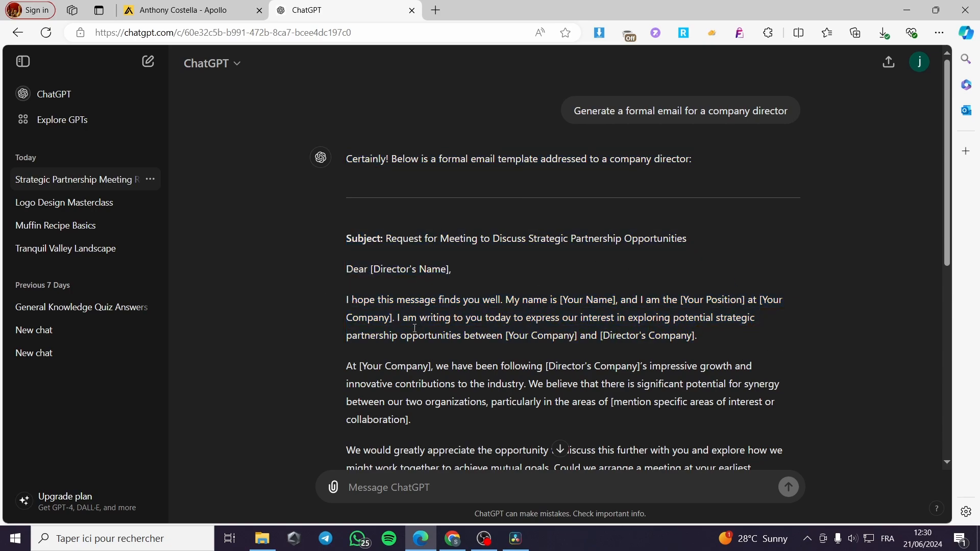
# Return to Apollo, dismiss the new-layout notice and create a sequence from the pre-formatted "Re-book meeting no shows" template
pyautogui.click(215, 11)
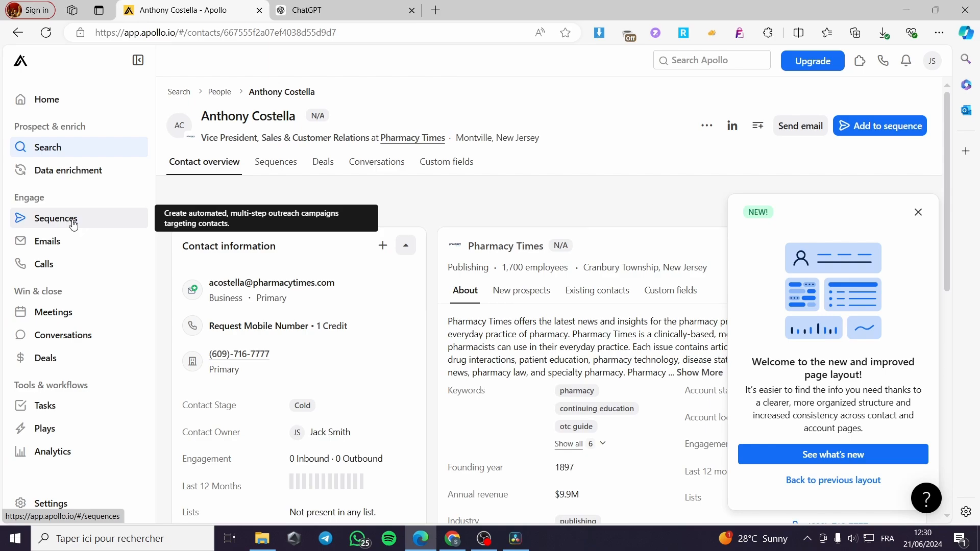
pyautogui.click(918, 212)
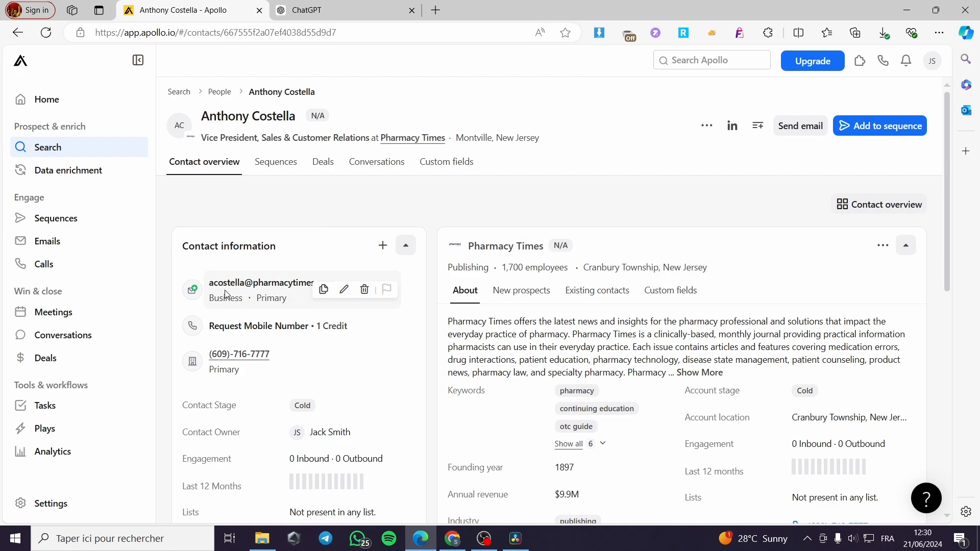
pyautogui.click(70, 228)
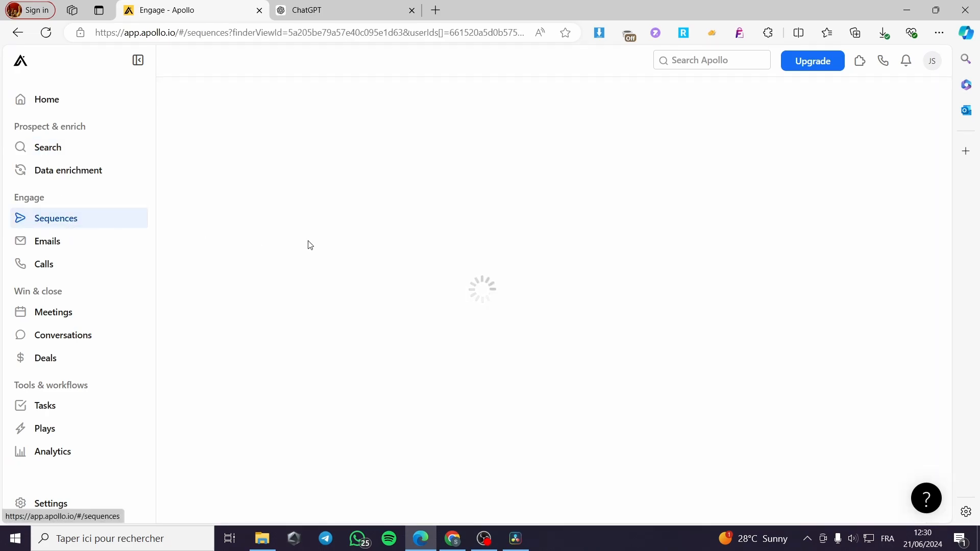
pyautogui.click(823, 177)
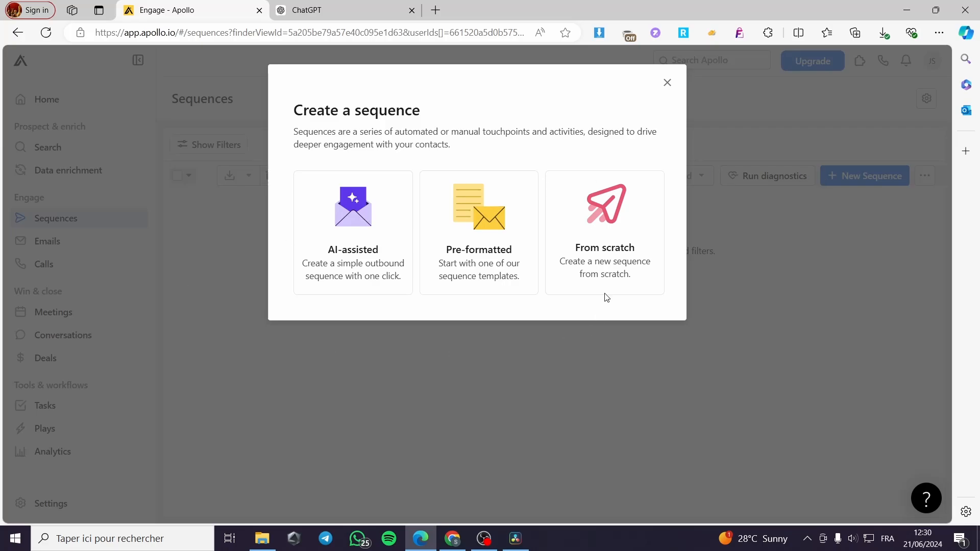
pyautogui.click(494, 221)
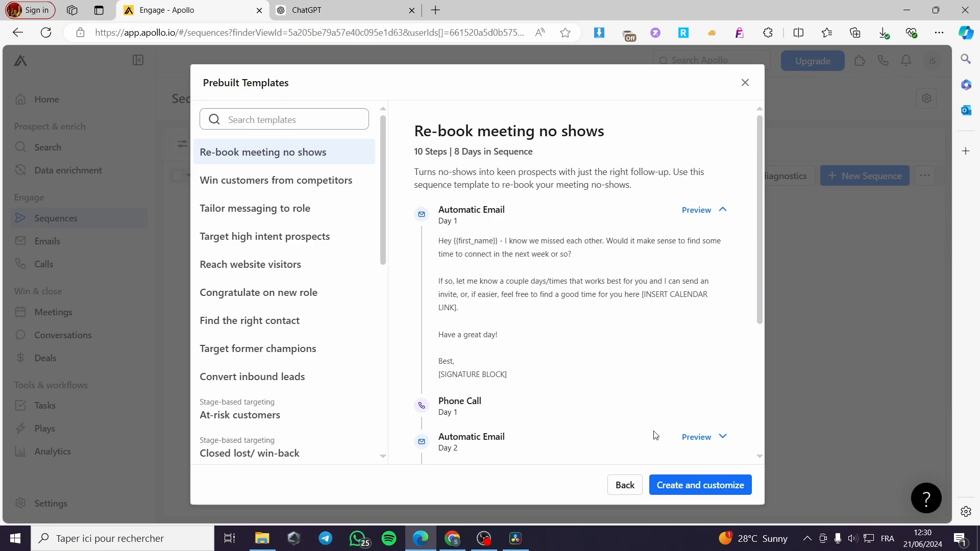
pyautogui.click(704, 494)
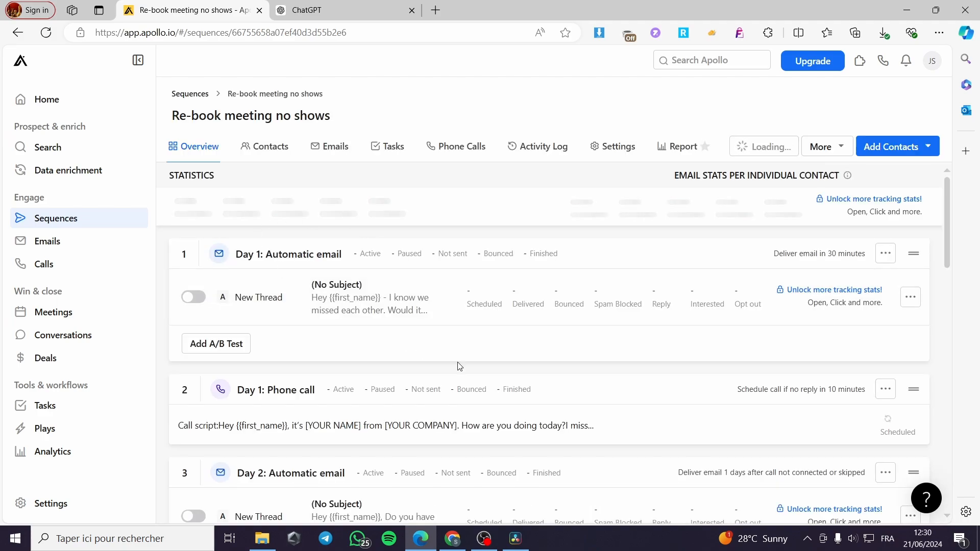
# Look through all the scheduled email, phone call and LinkedIn steps of the new sequence
pyautogui.scroll(-1, 347, 322)
pyautogui.scroll(-10, 356, 333)
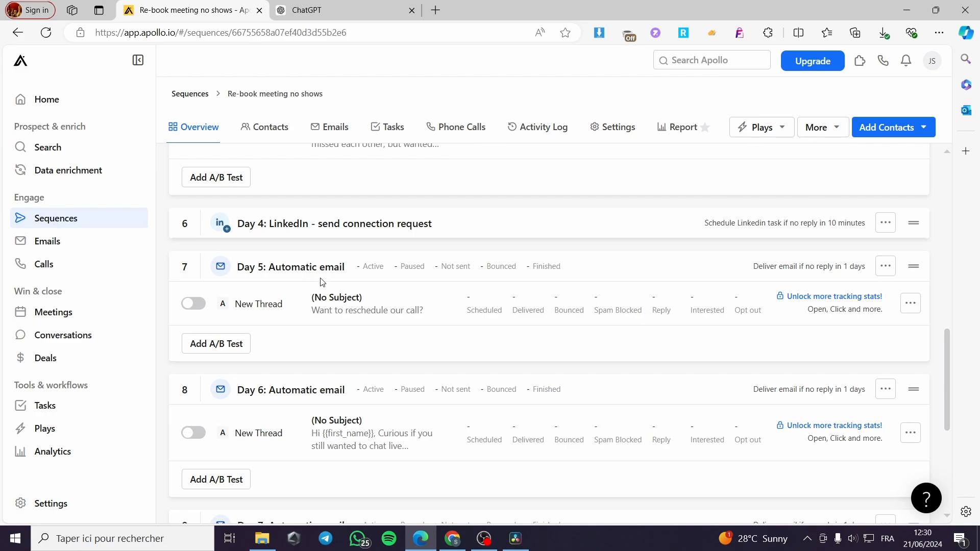
pyautogui.scroll(-4, 319, 296)
pyautogui.scroll(-2, 357, 210)
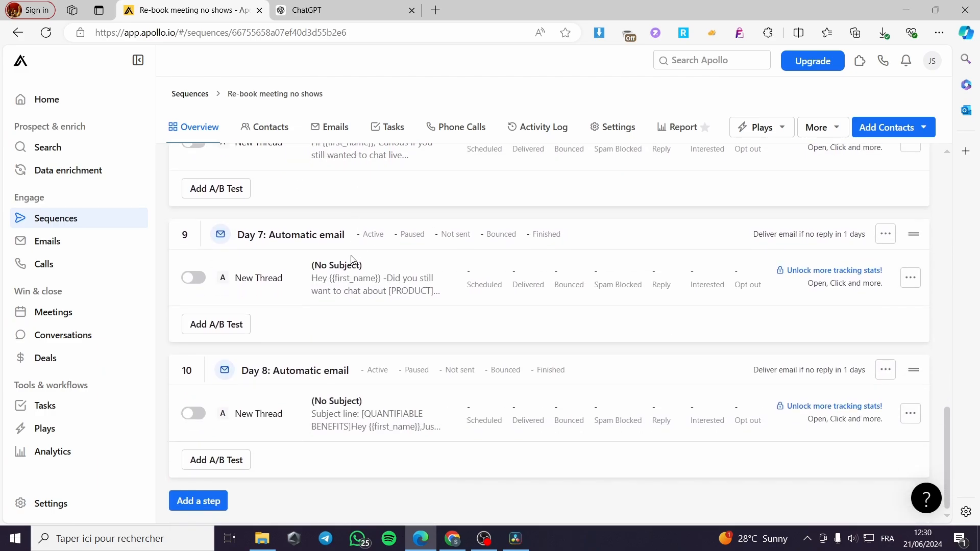
pyautogui.scroll(15, 324, 289)
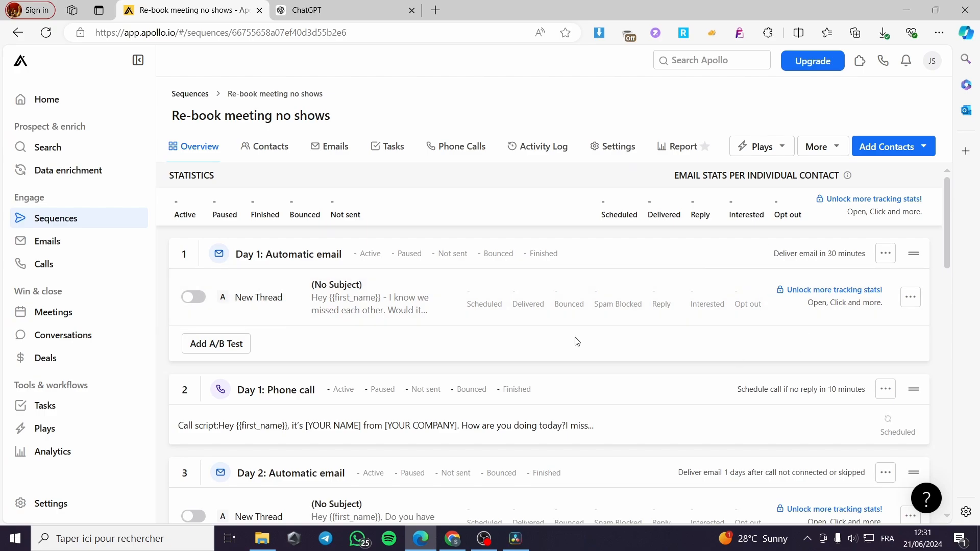
pyautogui.scroll(-3, 720, 358)
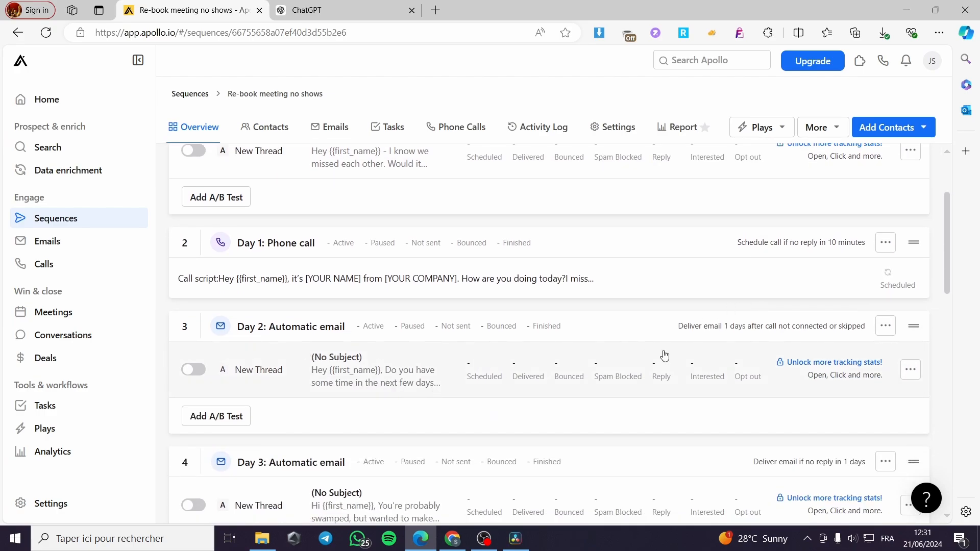
pyautogui.scroll(3, 212, 352)
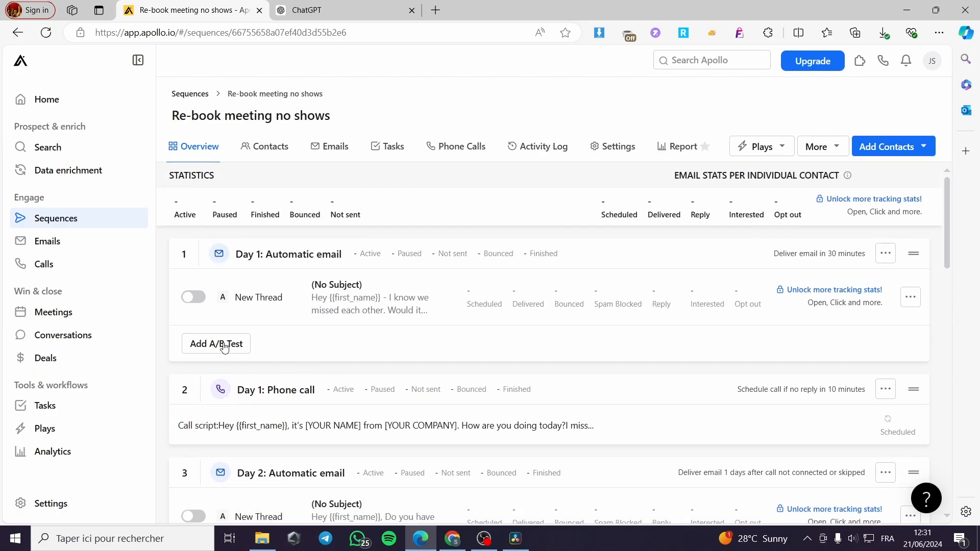
# Replace the Day 1 automatic email's body with the ChatGPT draft, from "Dear [Director's Name]" through "[Your Company's Website]"
pyautogui.click(361, 296)
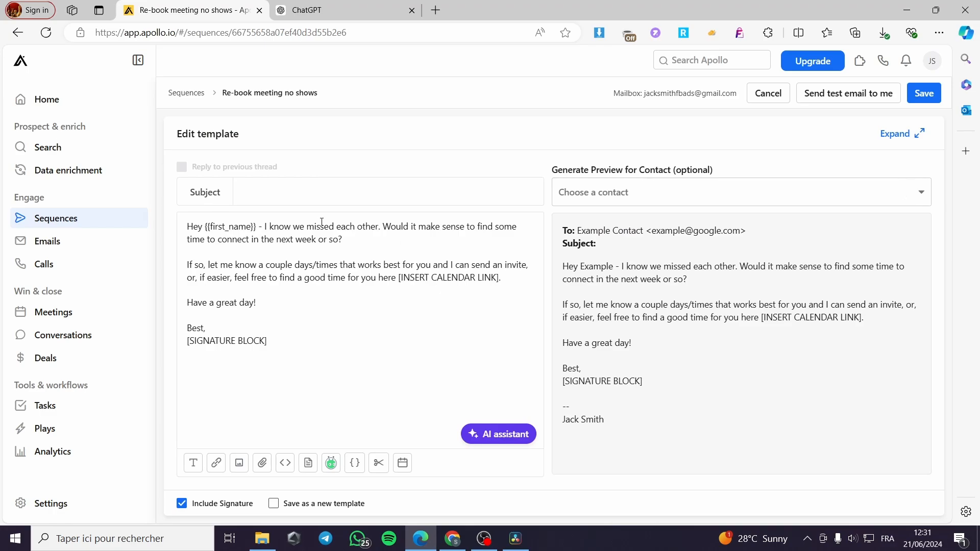
pyautogui.moveTo(184, 229)
pyautogui.mouseDown()
pyautogui.moveTo(503, 278)
pyautogui.moveTo(268, 341)
pyautogui.mouseUp()
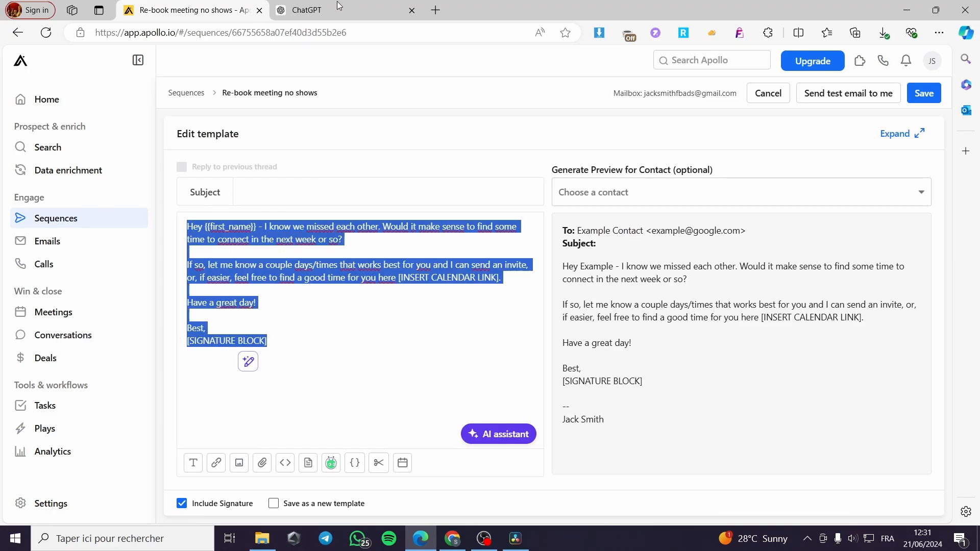
pyautogui.click(306, 10)
pyautogui.scroll(-8, 539, 352)
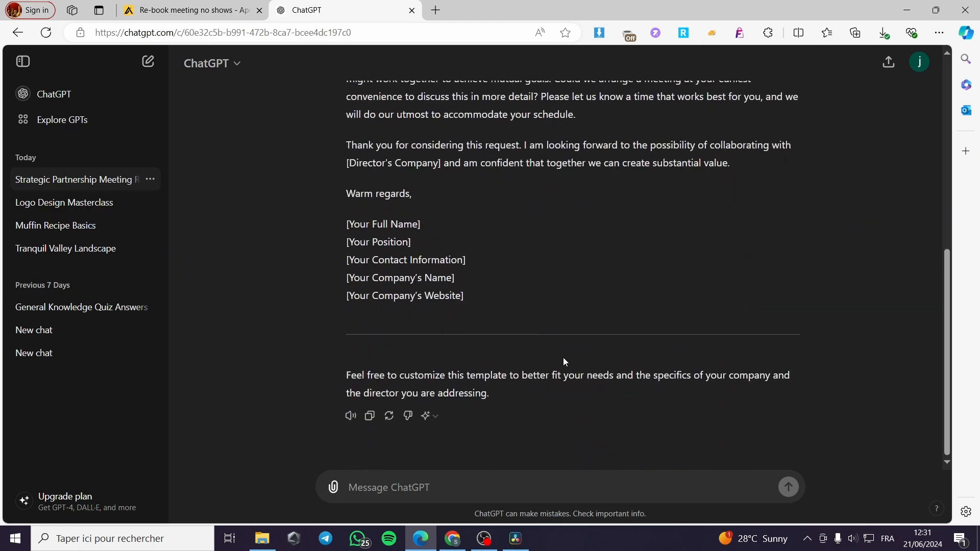
pyautogui.moveTo(463, 298); pyautogui.dragTo(349, 270)
pyautogui.rightClick(349, 270)
pyautogui.click(380, 282)
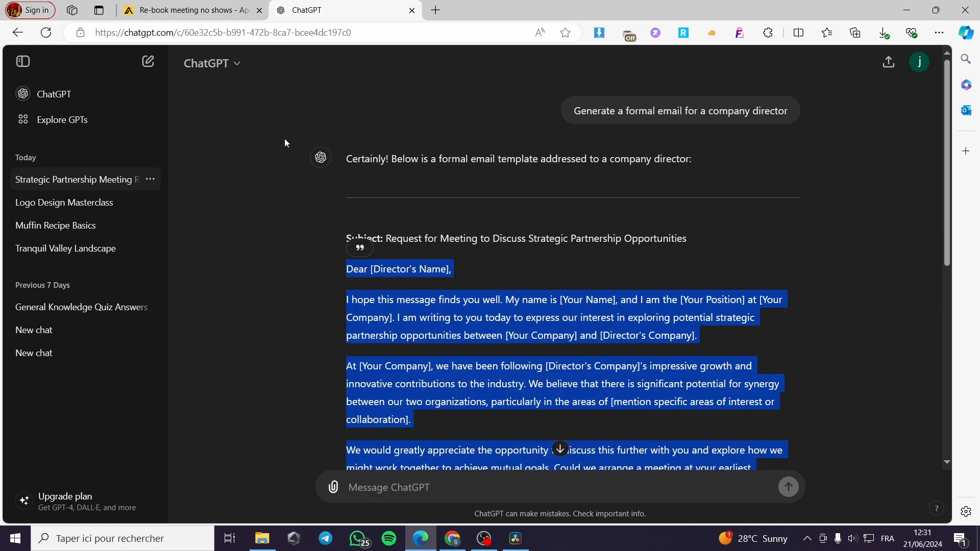
pyautogui.click(207, 11)
pyautogui.hotkey('ctrl', 'v')
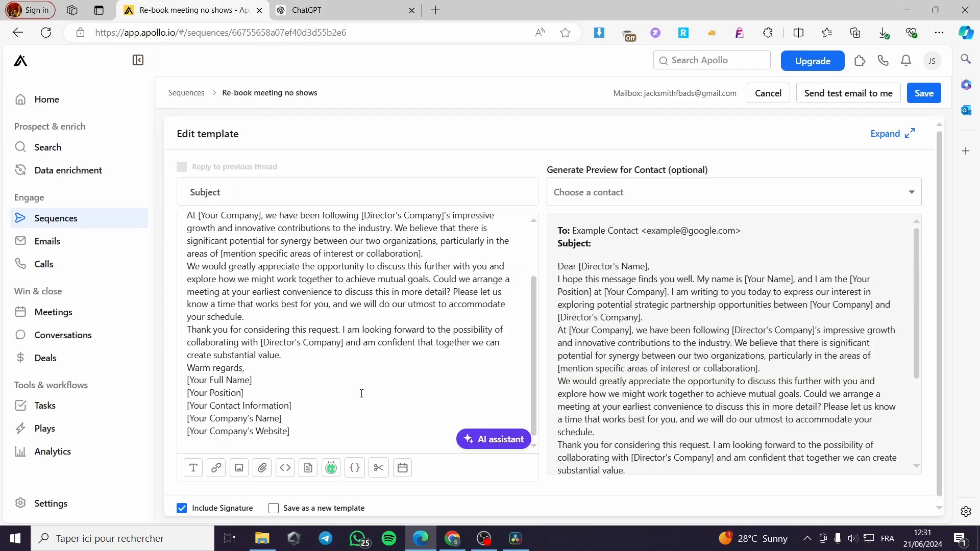
# Review the pasted email's placeholders, including the director's name, the opening paragraph and the signature details
pyautogui.scroll(3, 331, 422)
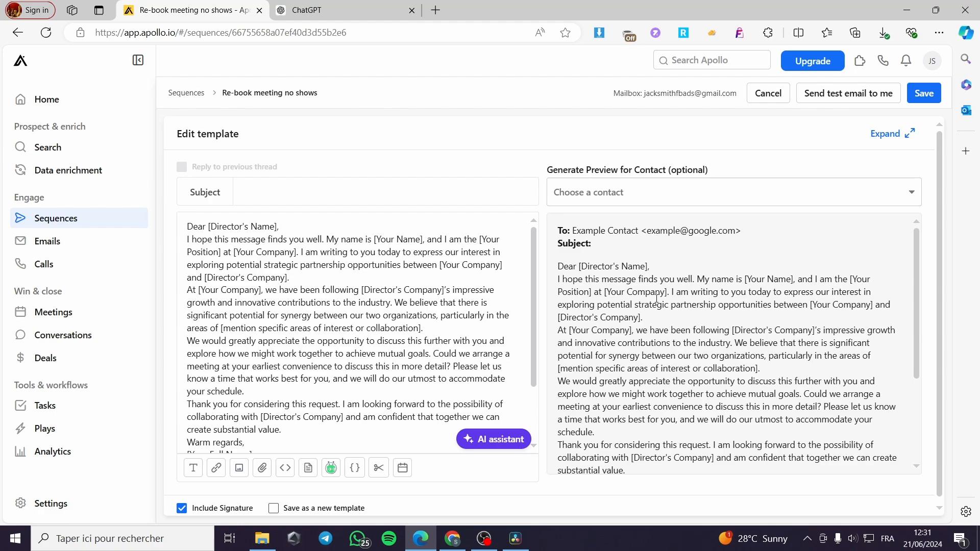
pyautogui.moveTo(208, 226); pyautogui.dragTo(278, 226)
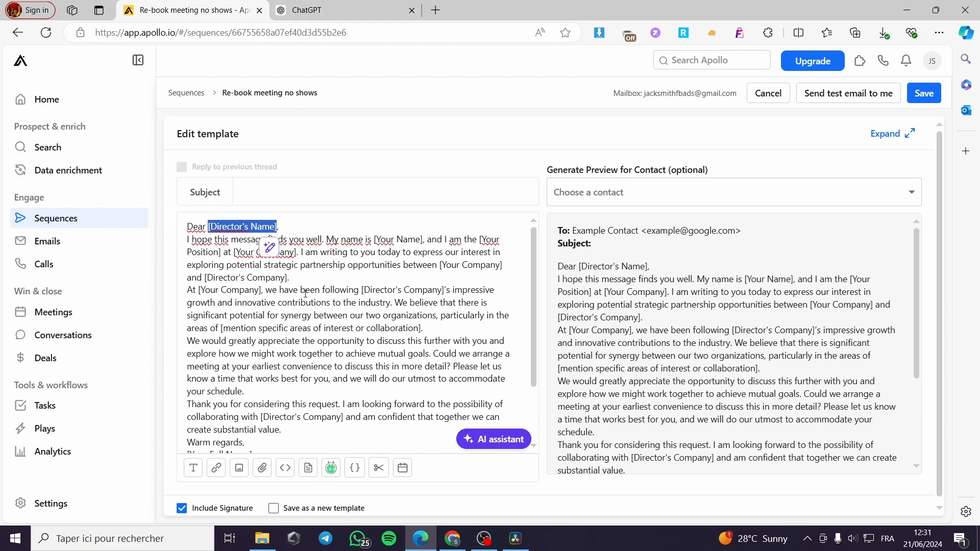
pyautogui.scroll(-3, 257, 407)
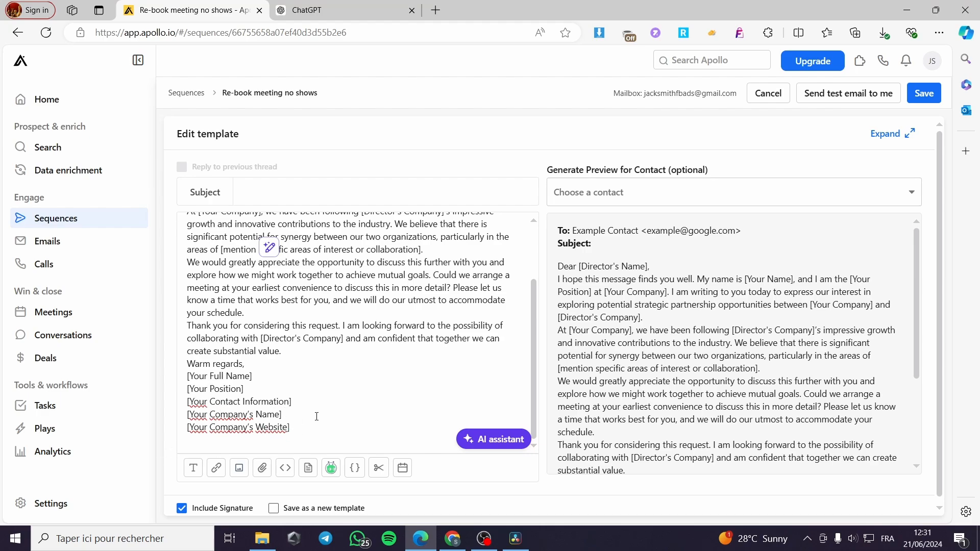
pyautogui.scroll(3, 316, 416)
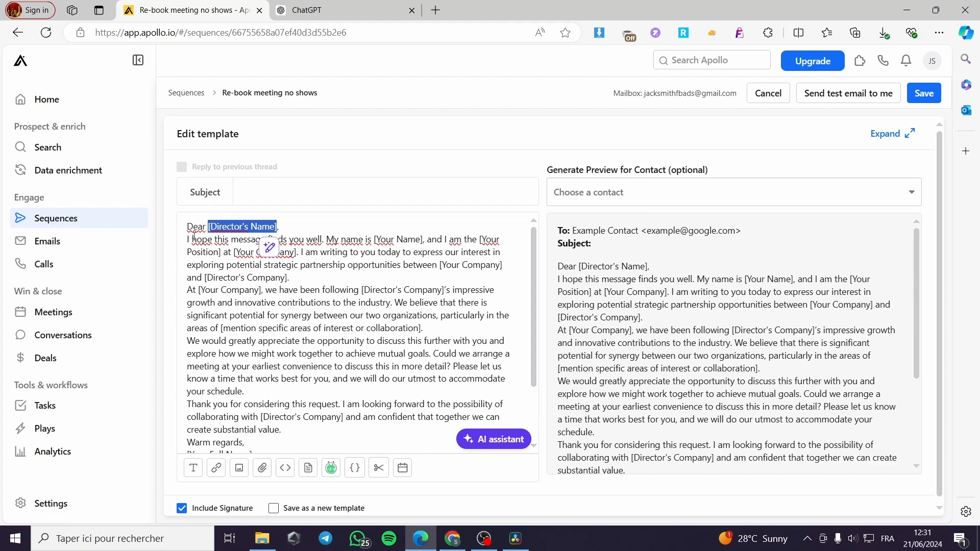
pyautogui.click(314, 265)
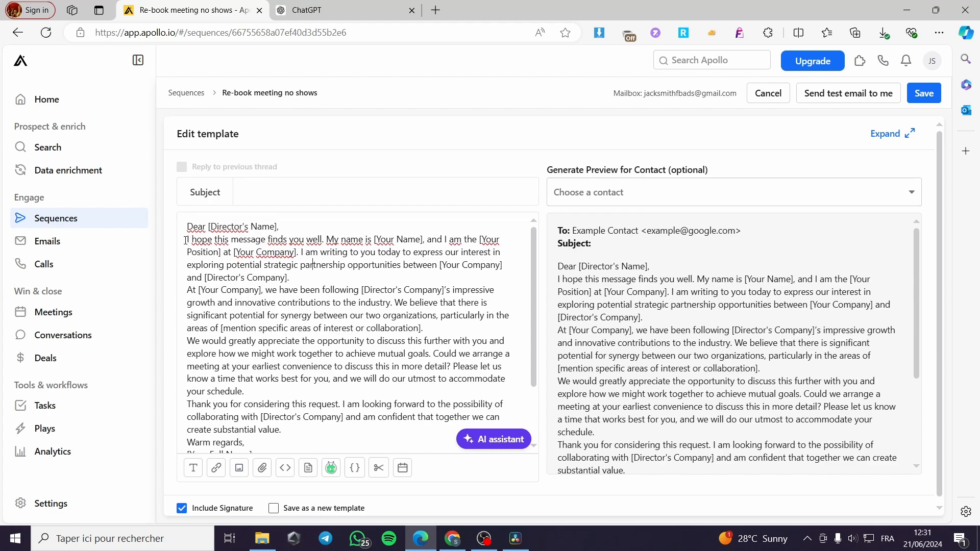
pyautogui.moveTo(186, 240); pyautogui.dragTo(504, 265)
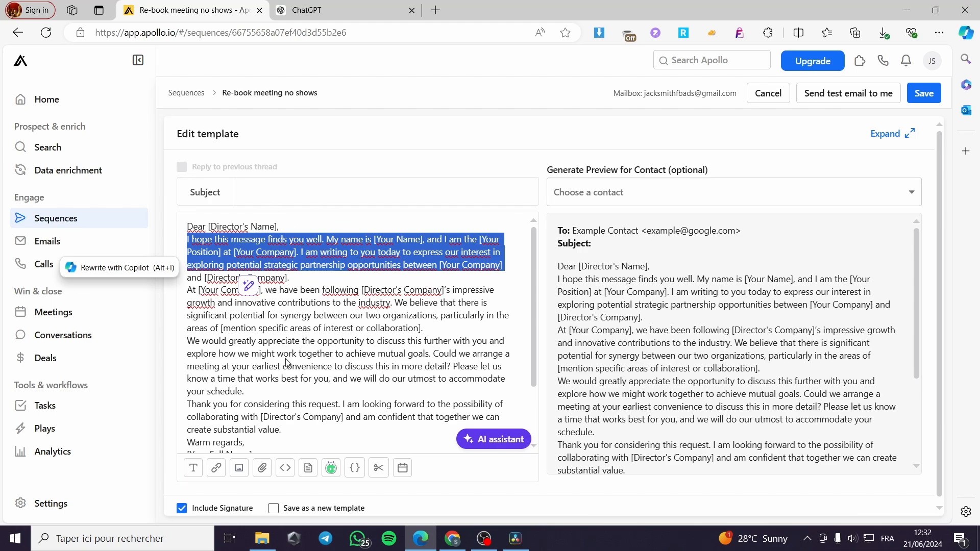
pyautogui.scroll(-1, 398, 321)
pyautogui.scroll(-2, 397, 322)
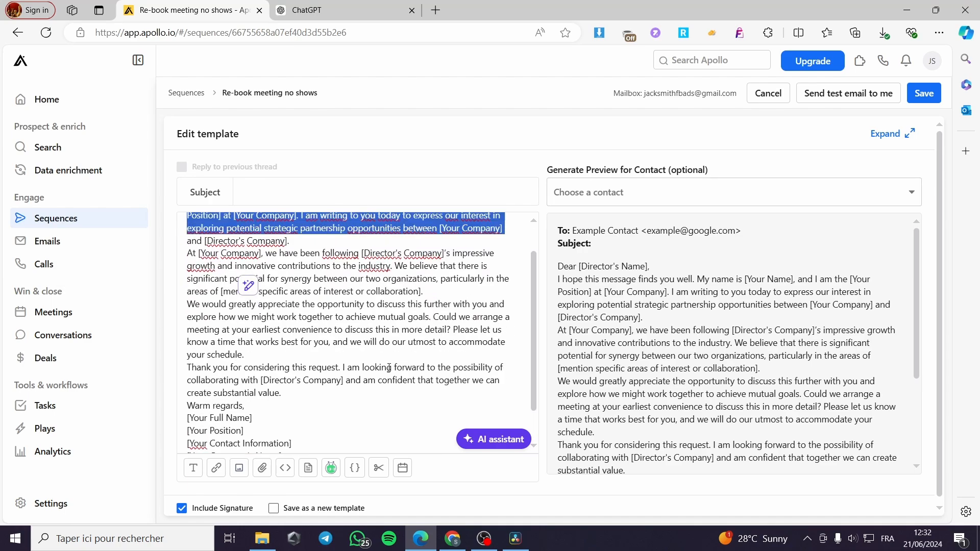
pyautogui.scroll(3, 357, 276)
pyautogui.click(497, 148)
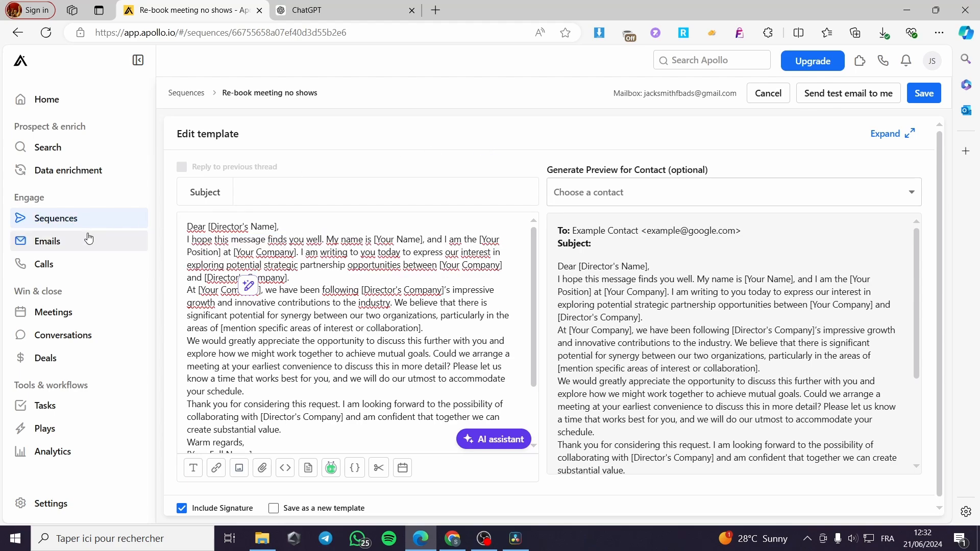
# Look over the email templates, the blank new-template form alongside the ChatGPT draft, and the Calls dialer page
pyautogui.click(52, 241)
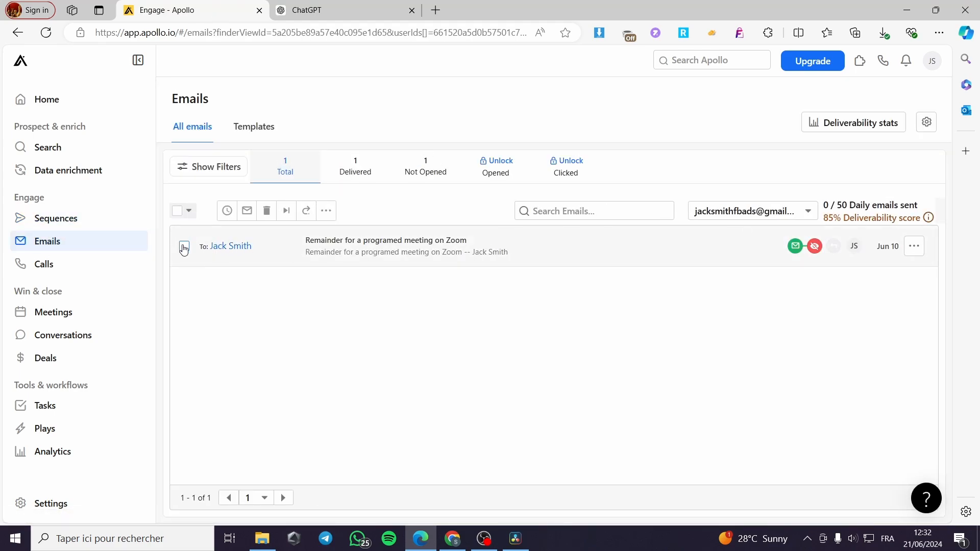
pyautogui.click(257, 128)
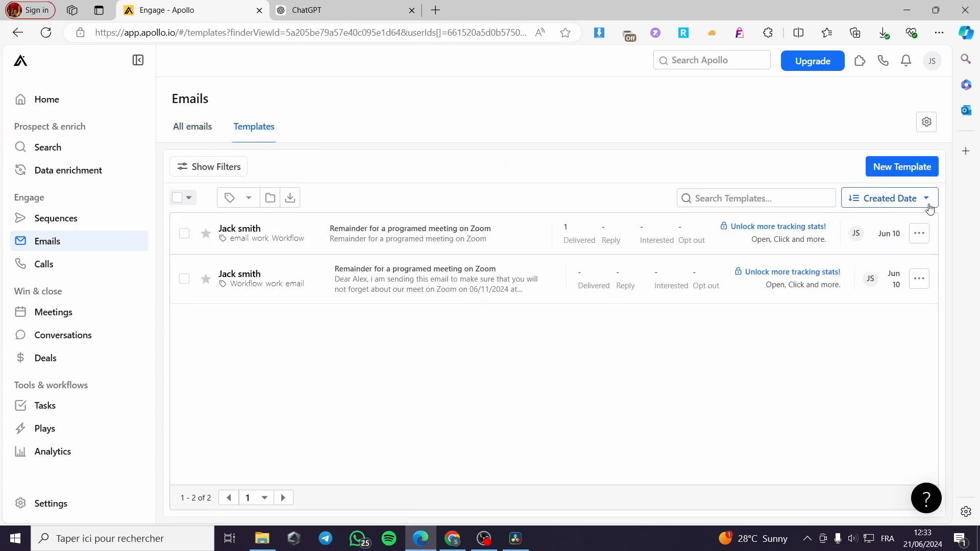
pyautogui.click(913, 175)
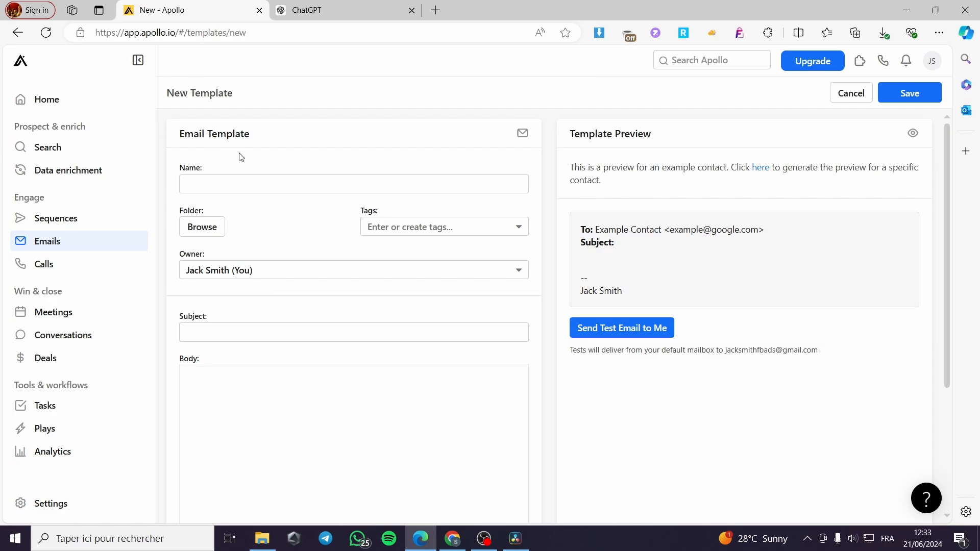
pyautogui.click(354, 7)
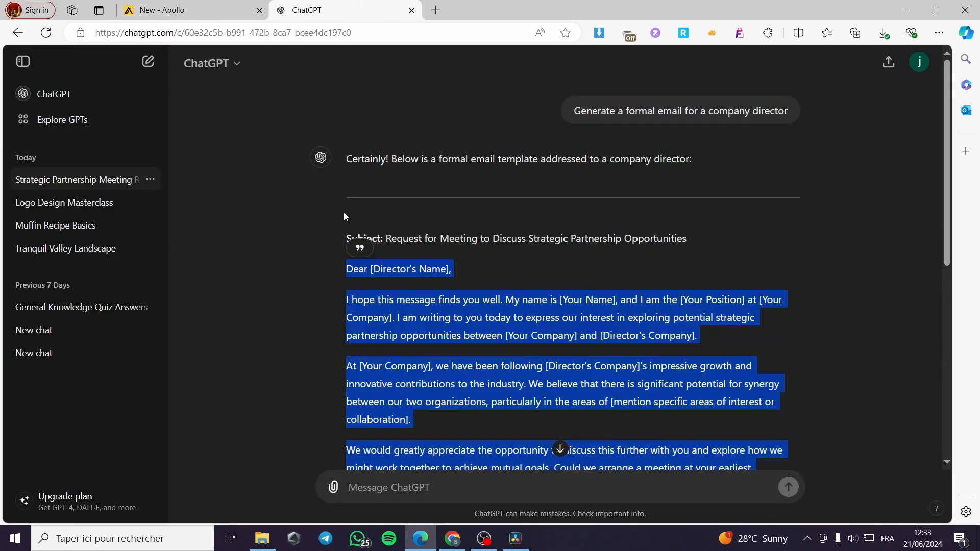
pyautogui.click(192, 5)
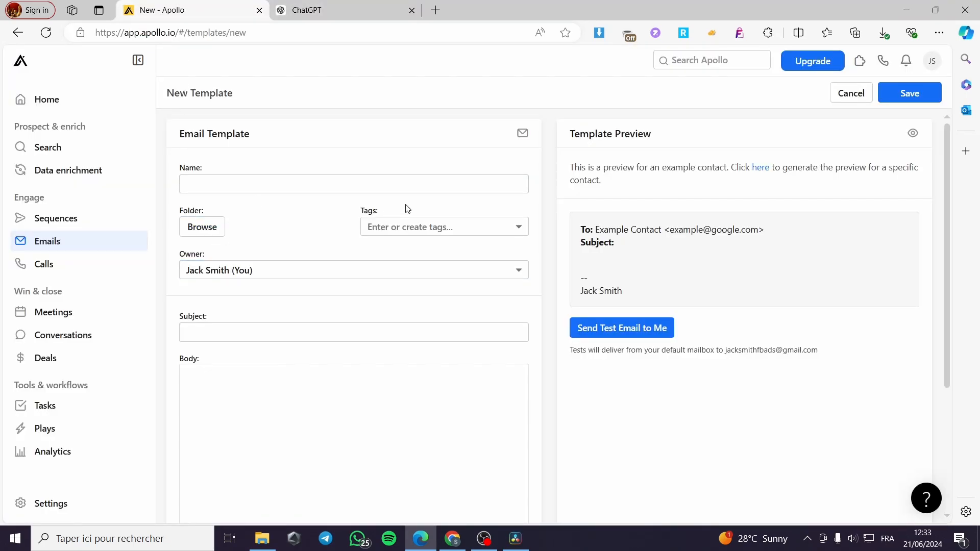
pyautogui.click(44, 267)
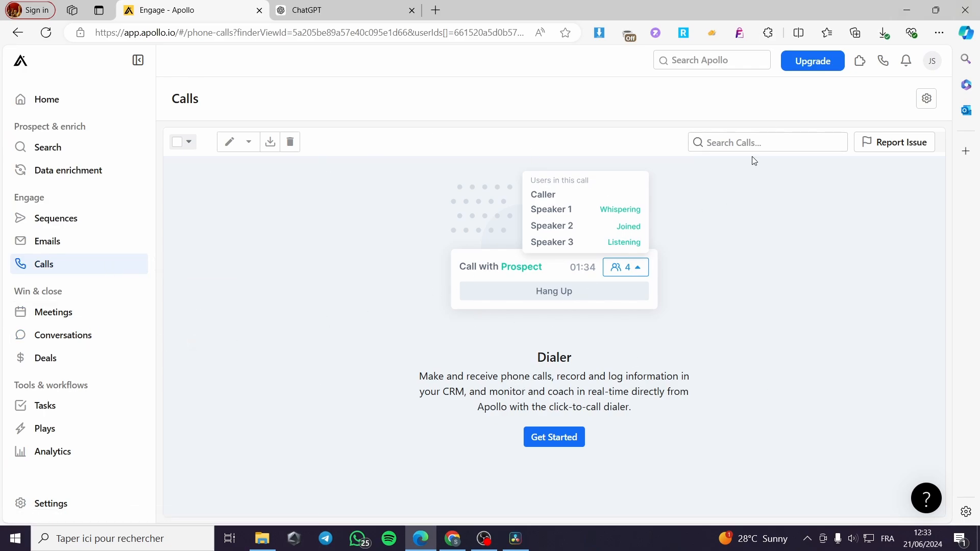
# Connect the account's email calendar to Meetings and look over the meeting link and default weekday availability
pyautogui.click(48, 317)
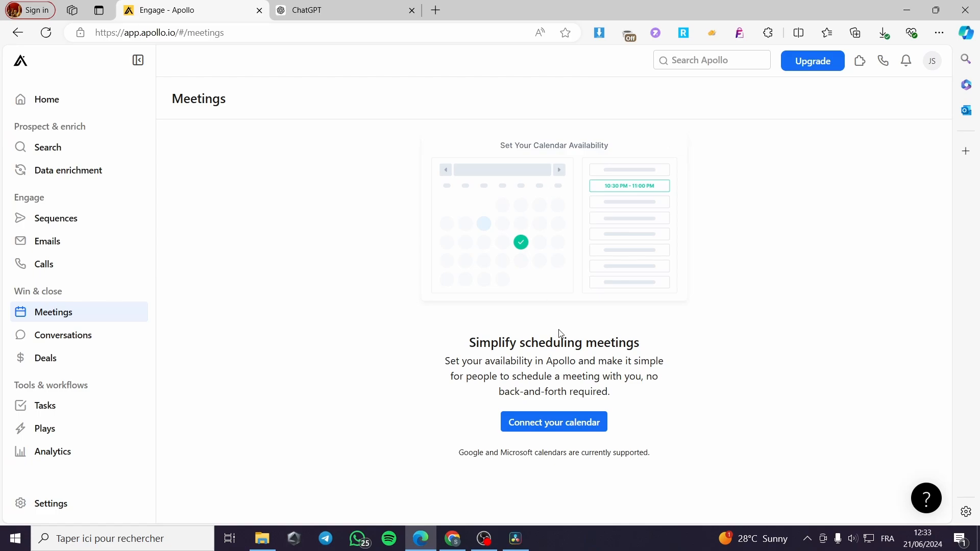
pyautogui.click(548, 431)
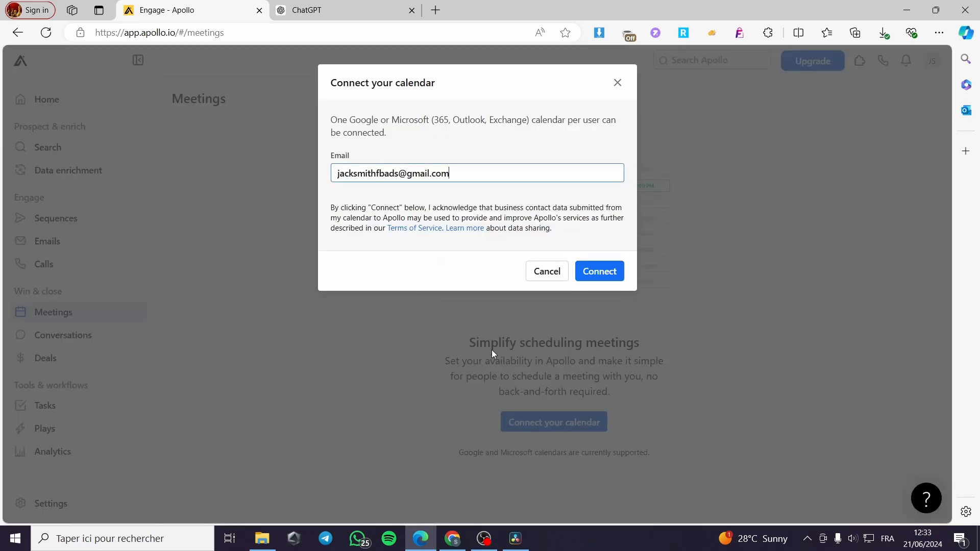
pyautogui.click(600, 271)
pyautogui.click(673, 163)
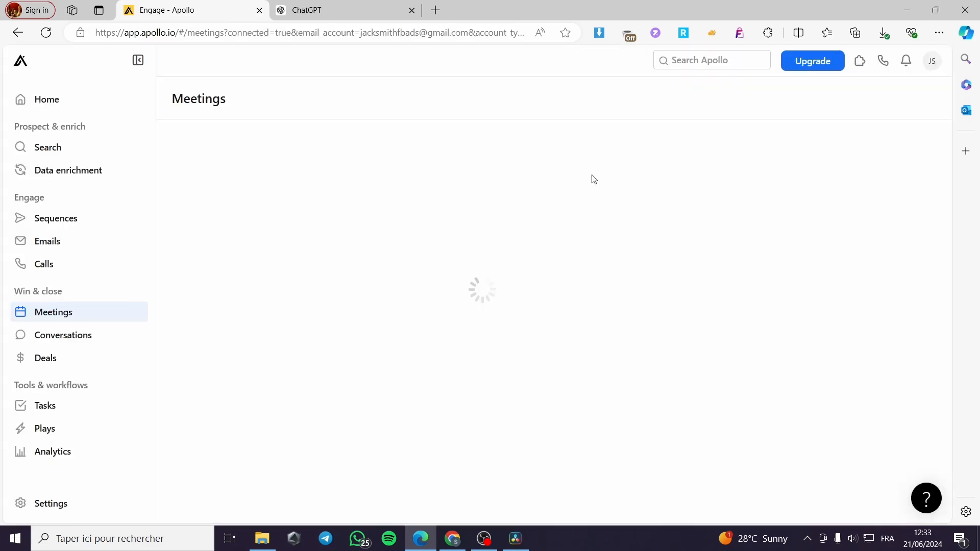
pyautogui.scroll(-5, 554, 390)
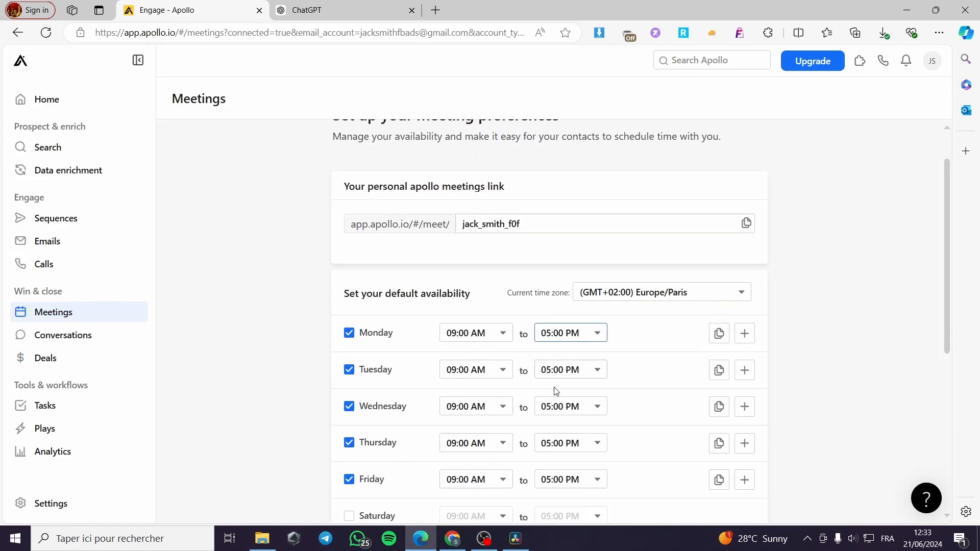
# Look through the Conversations and Deals introductions, the Home dashboard and the people search page
pyautogui.click(100, 346)
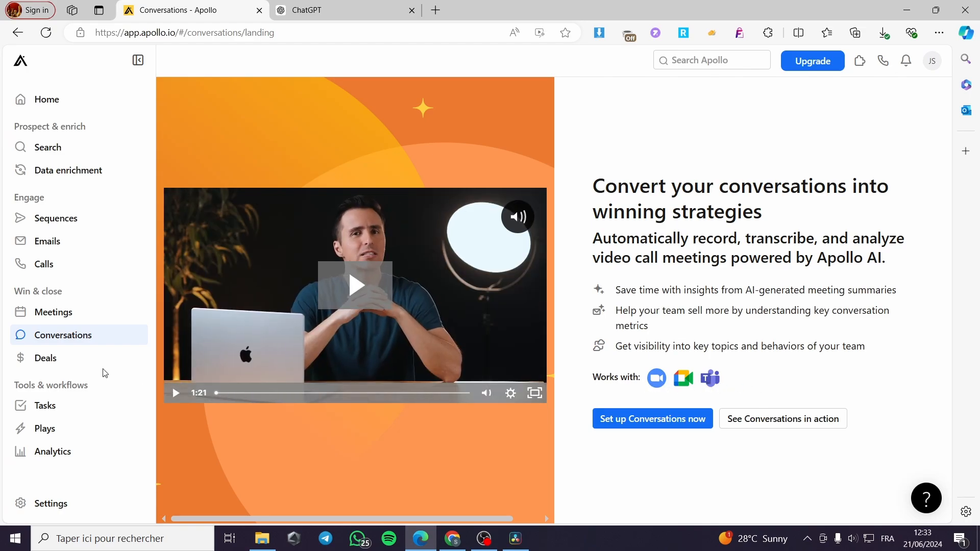
pyautogui.click(79, 361)
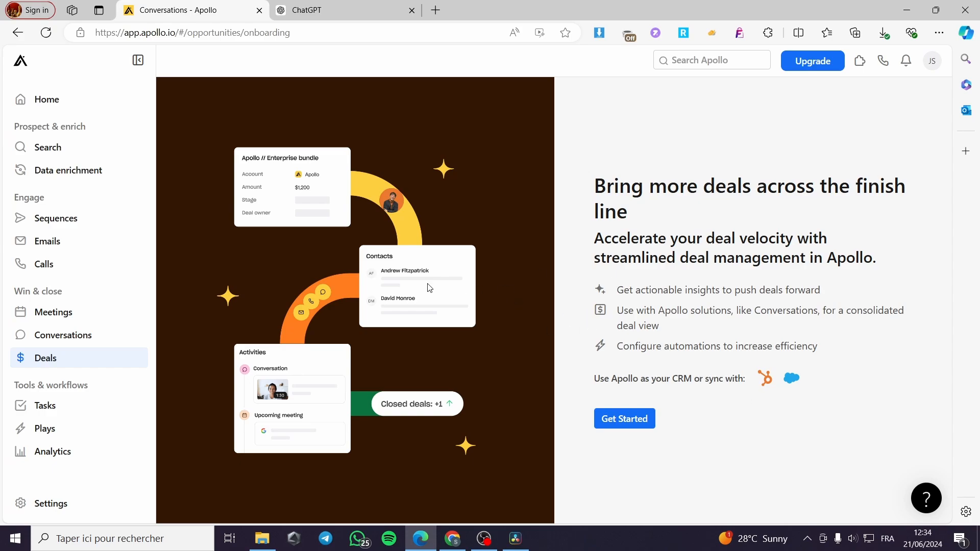
pyautogui.click(23, 104)
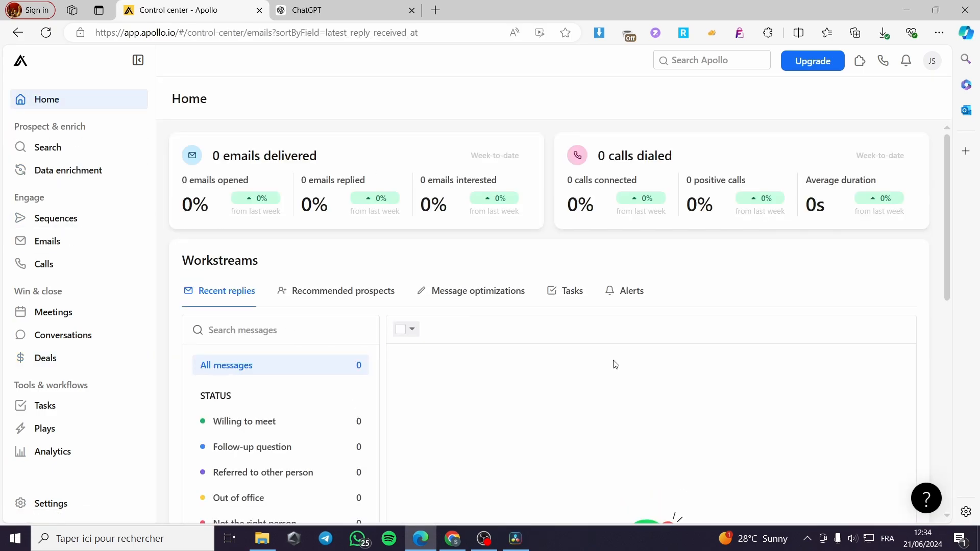
pyautogui.click(48, 148)
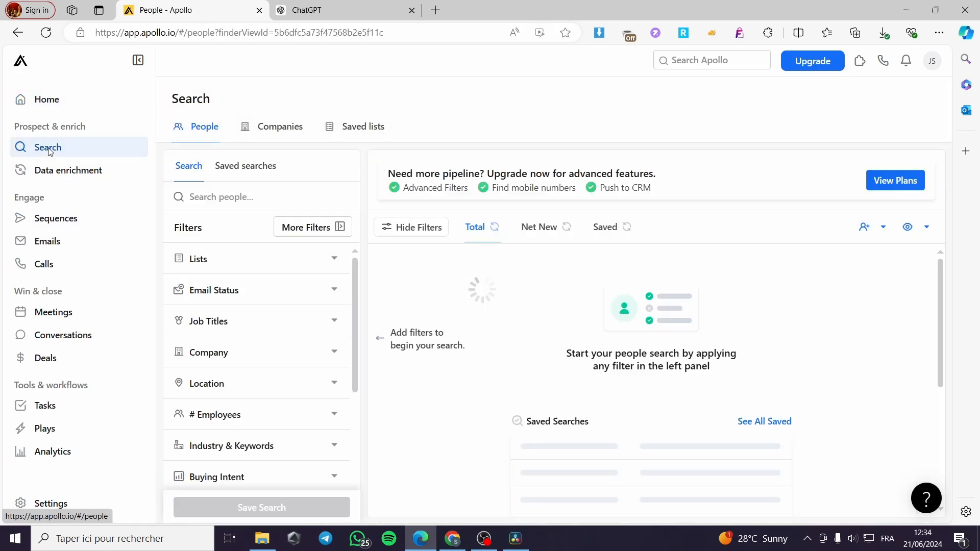
# Open Data enrichment, postpone the data health center setup and examine the job changes, missing emails and available contacts sections
pyautogui.click(76, 177)
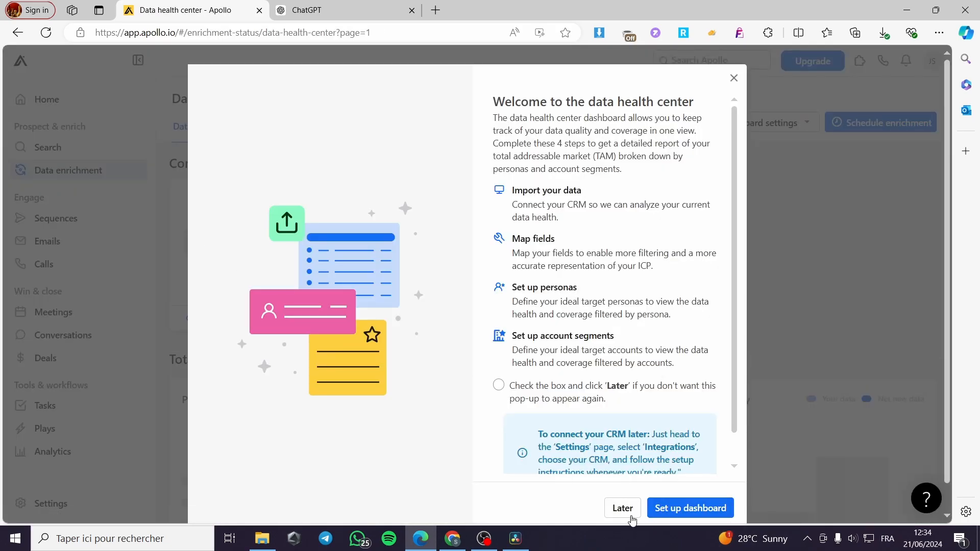
pyautogui.click(631, 509)
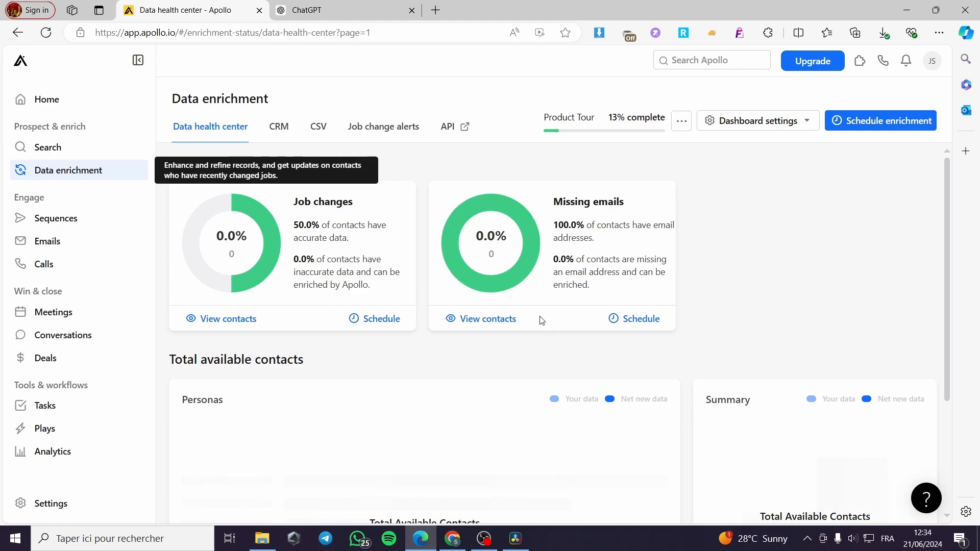
pyautogui.scroll(-3, 540, 313)
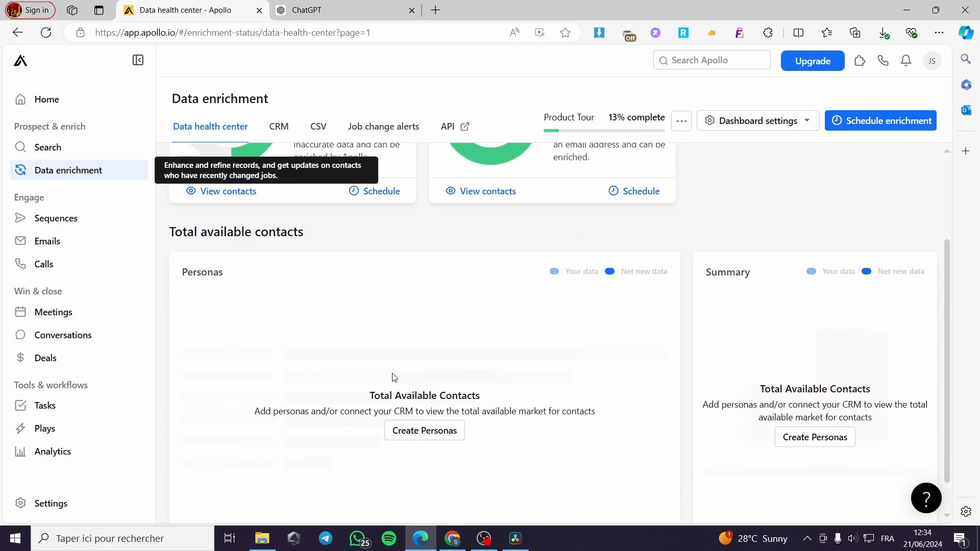
pyautogui.scroll(3, 235, 348)
pyautogui.scroll(-3, 575, 490)
# Revisit the sequences list, the sent emails and the Calls page, and switch to the ChatGPT email draft
pyautogui.click(53, 227)
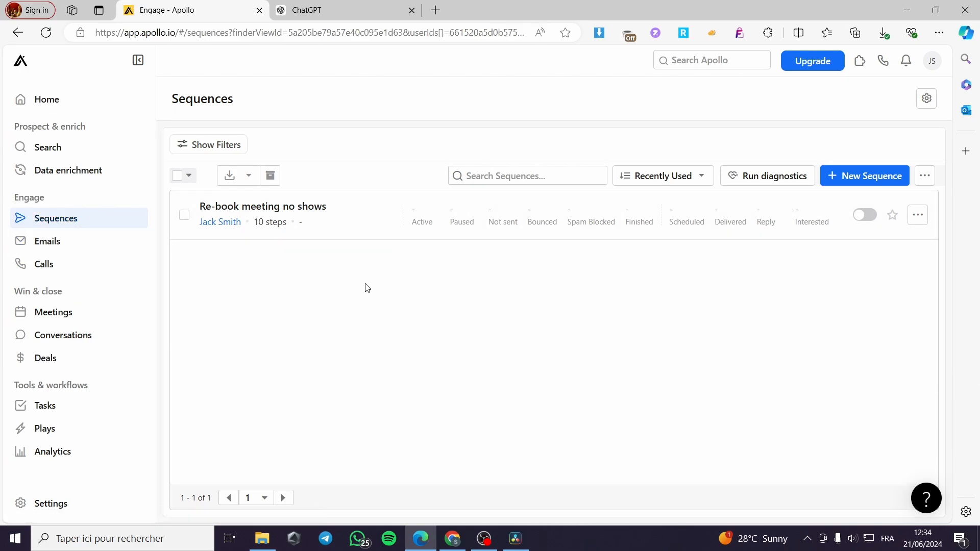
pyautogui.click(85, 243)
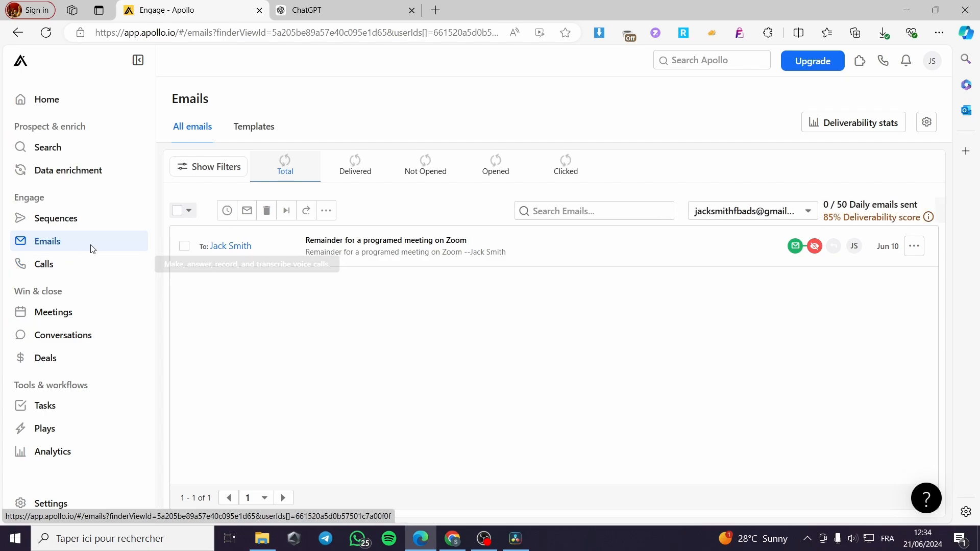
pyautogui.click(81, 263)
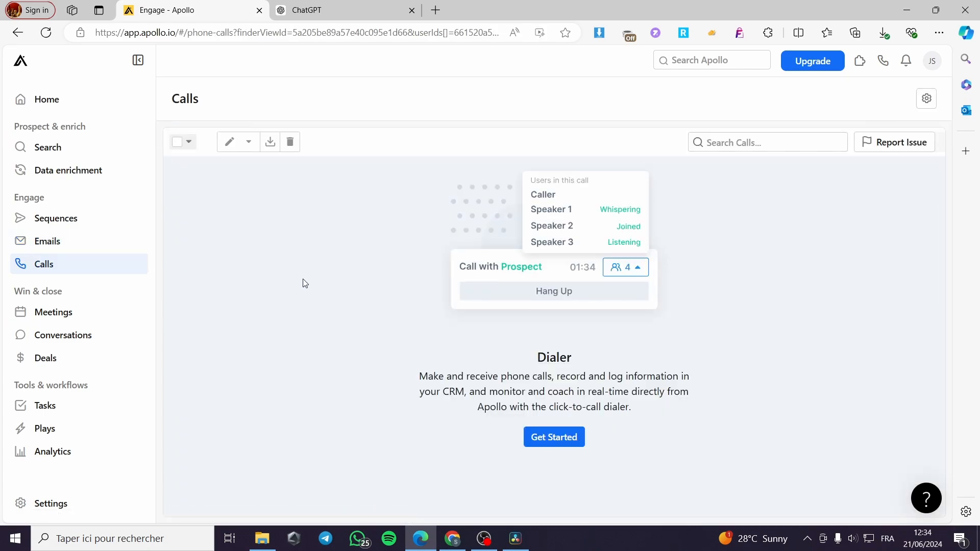
pyautogui.click(326, 9)
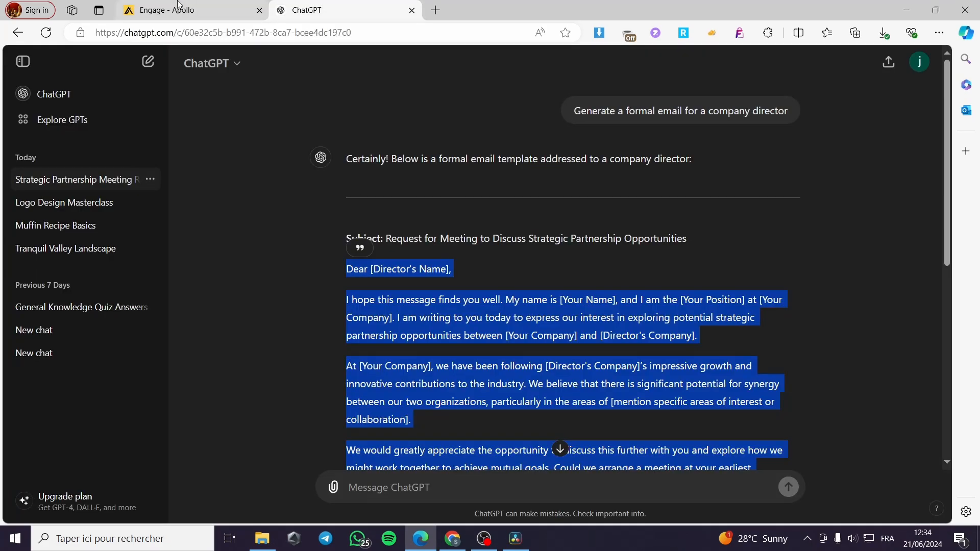